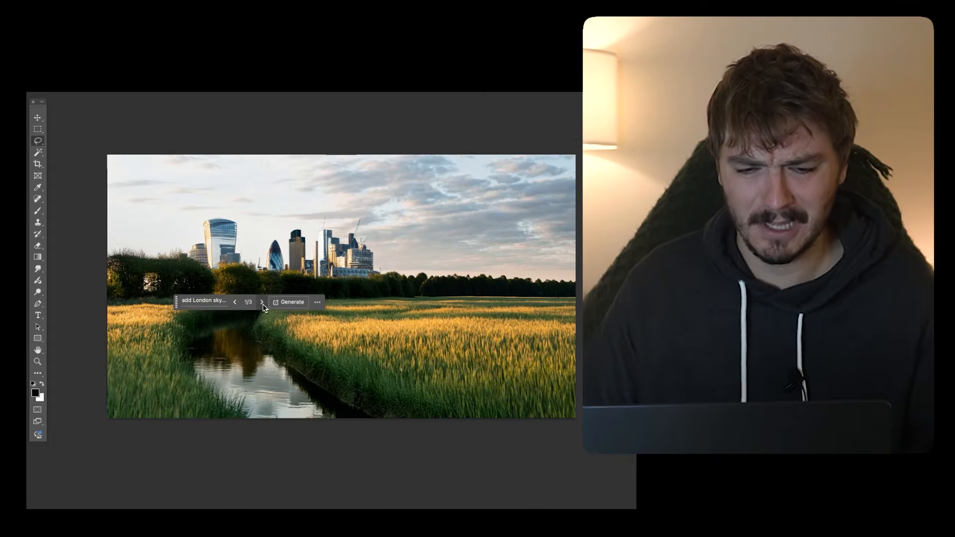
Compare the generated London skyline variations and keep the second of the three
{"action": "left_click", "coordinate": [263, 303]}
{"action": "left_click", "coordinate": [262, 303]}
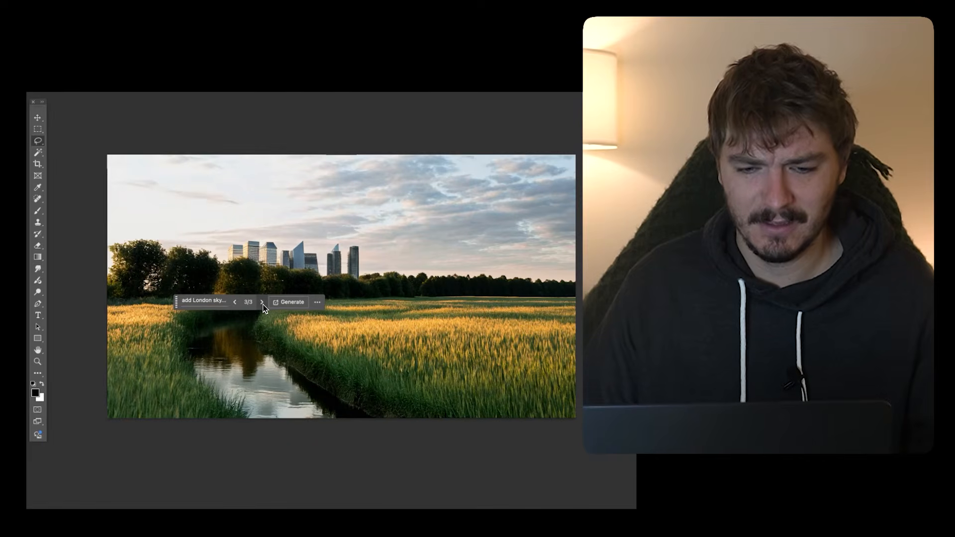
{"action": "left_click", "coordinate": [236, 303]}
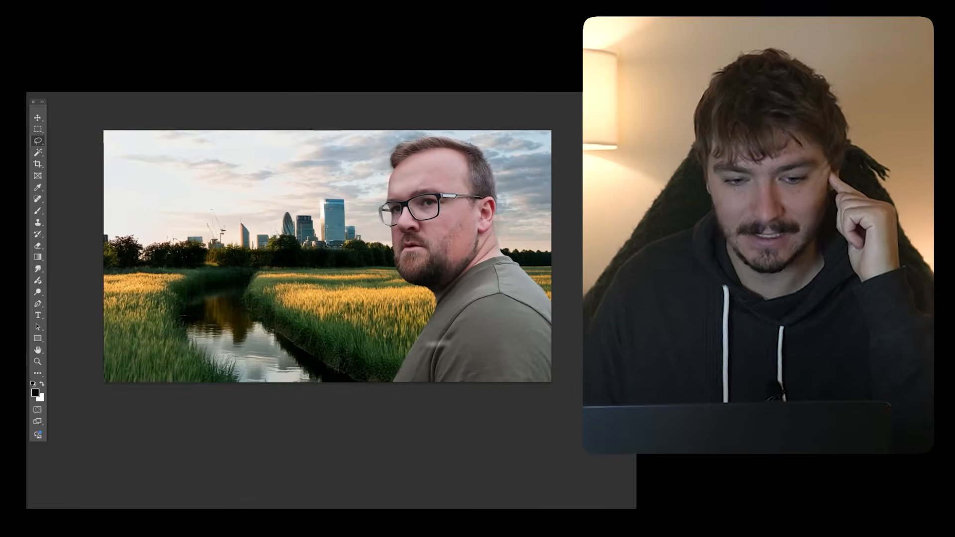
{"action": "left_click_drag", "start_coordinate": [222, 215], "coordinate": [268, 242]}
{"action": "left_click_drag", "start_coordinate": [192, 244], "coordinate": [197, 375]}
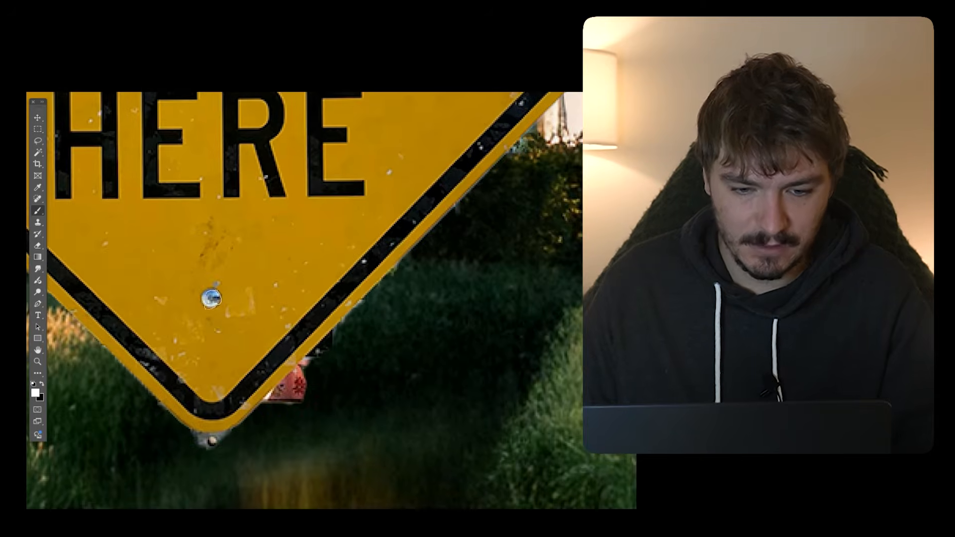
Delete the leftover background fragments around the lower edges of the yellow sign with the Polygonal Lasso
{"action": "scroll", "coordinate": [305, 301], "scroll_direction": "down", "scroll_amount": 5}
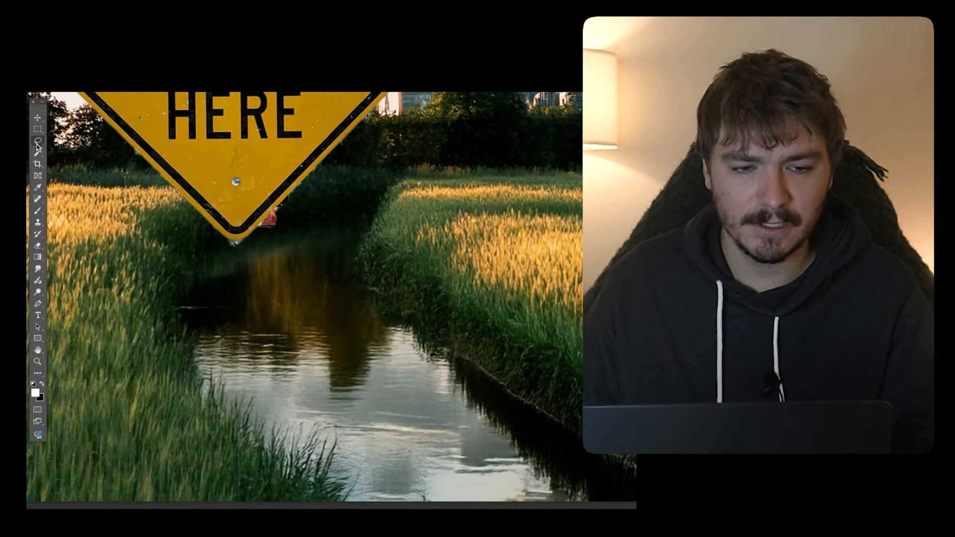
{"action": "left_click", "coordinate": [38, 144]}
{"action": "scroll", "coordinate": [200, 226], "scroll_direction": "up", "scroll_amount": 1}
{"action": "scroll", "coordinate": [234, 242], "scroll_direction": "up", "scroll_amount": 5}
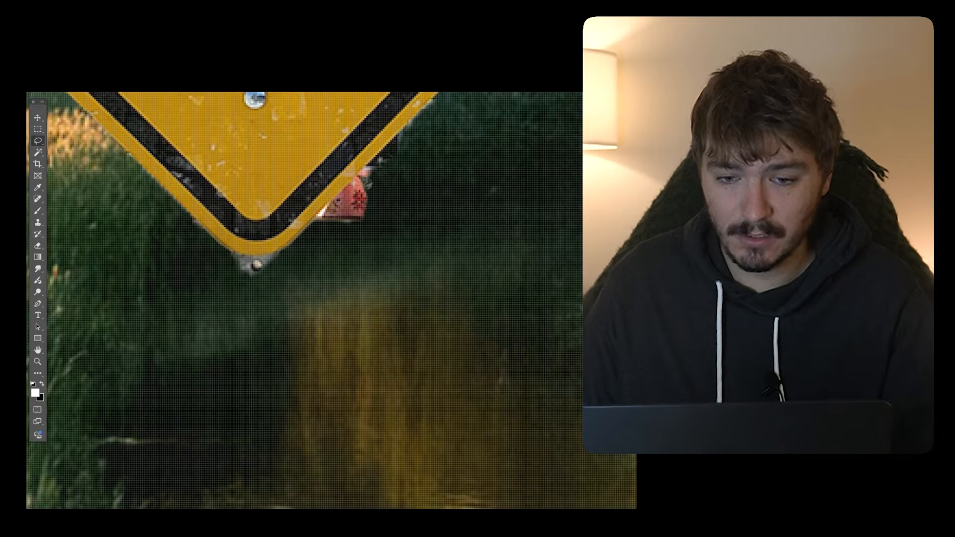
{"action": "right_click", "coordinate": [38, 140]}
{"action": "left_click", "coordinate": [75, 152]}
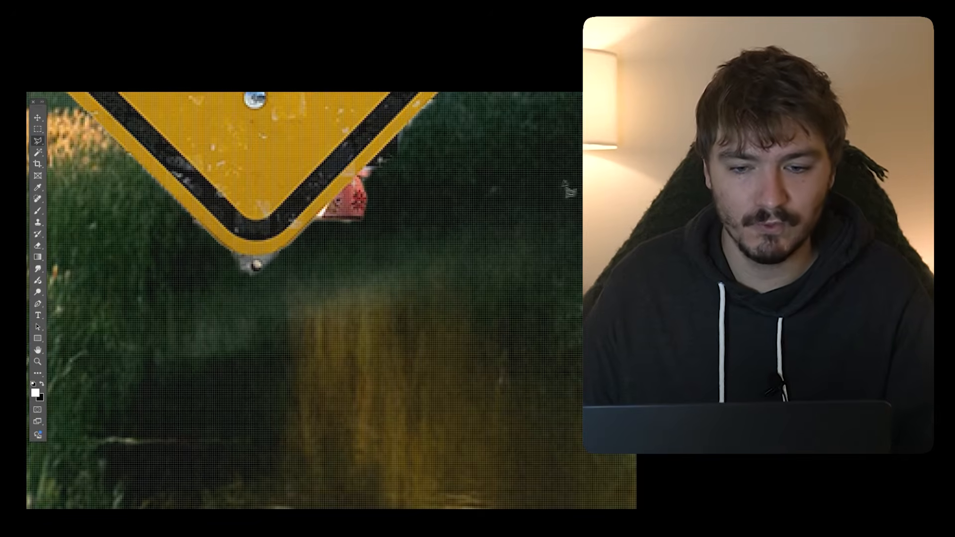
{"action": "scroll", "coordinate": [343, 304], "scroll_direction": "down", "scroll_amount": 3}
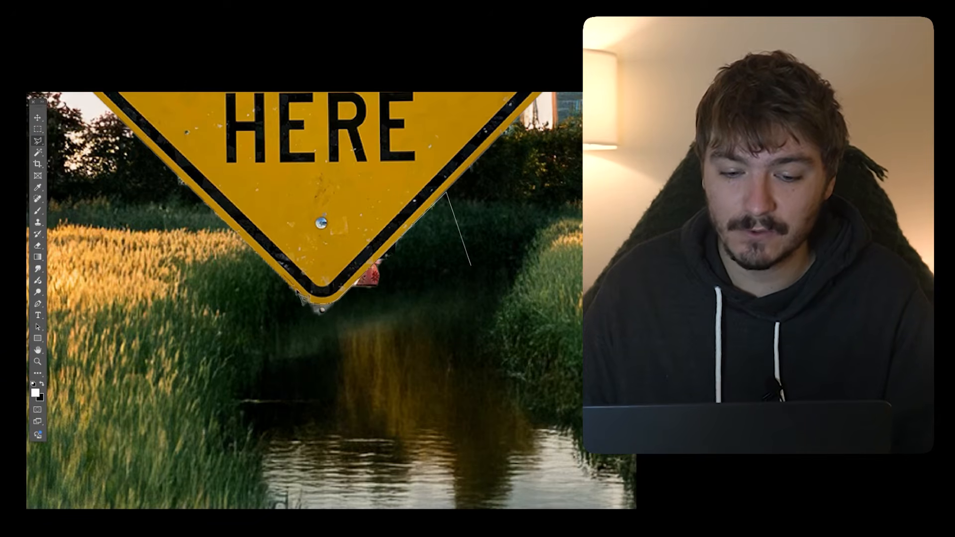
{"action": "left_click", "coordinate": [340, 371]}
{"action": "double_click", "coordinate": [478, 356]}
{"action": "key", "text": "Delete"}
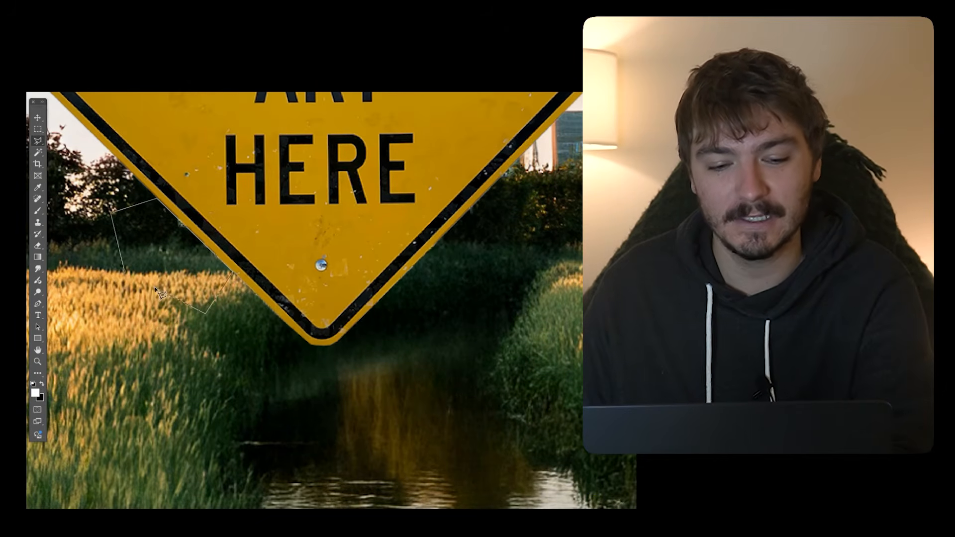
{"action": "key", "text": "m"}
{"action": "left_click", "coordinate": [259, 244]}
Paint over the IMAGINE ART HERE lettering with the healing brush to leave the yellow sign blank
{"action": "scroll", "coordinate": [258, 244], "scroll_direction": "down", "scroll_amount": 5}
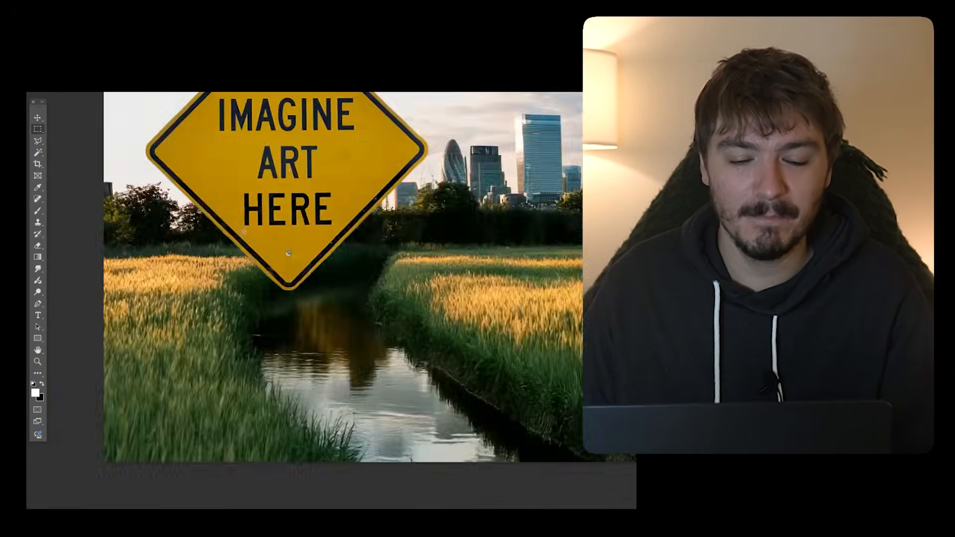
{"action": "scroll", "coordinate": [294, 194], "scroll_direction": "up", "scroll_amount": 2}
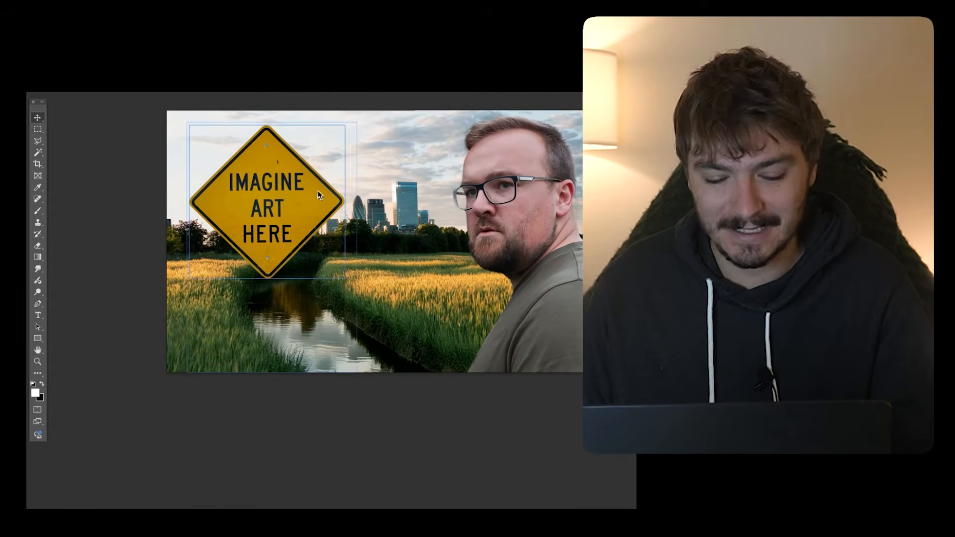
{"action": "scroll", "coordinate": [281, 171], "scroll_direction": "up", "scroll_amount": 3}
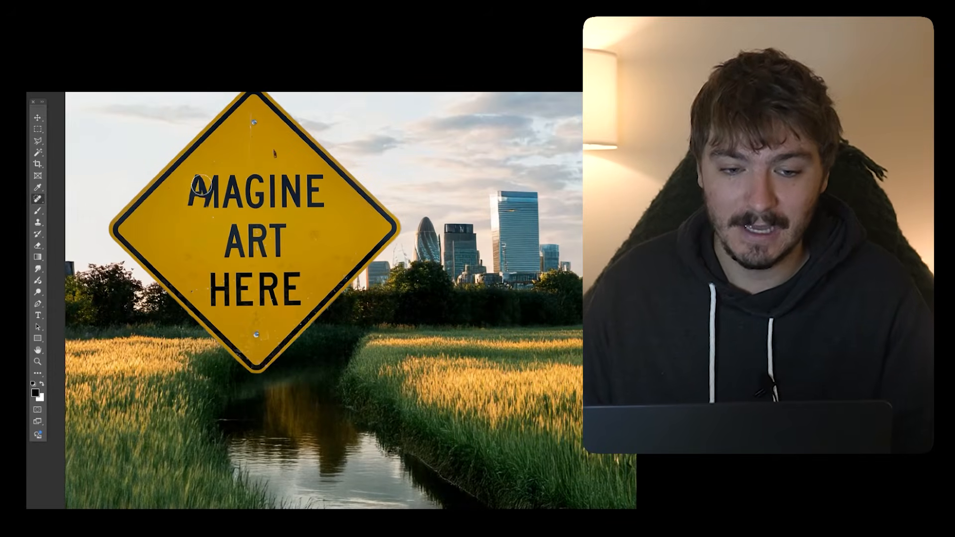
{"action": "mouse_move", "coordinate": [202, 180]}
{"action": "left_mouse_down"}
{"action": "mouse_move", "coordinate": [195, 203]}
{"action": "mouse_move", "coordinate": [269, 185]}
{"action": "mouse_move", "coordinate": [261, 211]}
{"action": "left_mouse_up"}
{"action": "mouse_move", "coordinate": [279, 171]}
{"action": "left_mouse_down"}
{"action": "mouse_move", "coordinate": [296, 197]}
{"action": "mouse_move", "coordinate": [296, 180]}
{"action": "mouse_move", "coordinate": [305, 198]}
{"action": "mouse_move", "coordinate": [315, 182]}
{"action": "mouse_move", "coordinate": [321, 205]}
{"action": "left_mouse_up"}
{"action": "left_click_drag", "start_coordinate": [232, 249], "coordinate": [274, 220]}
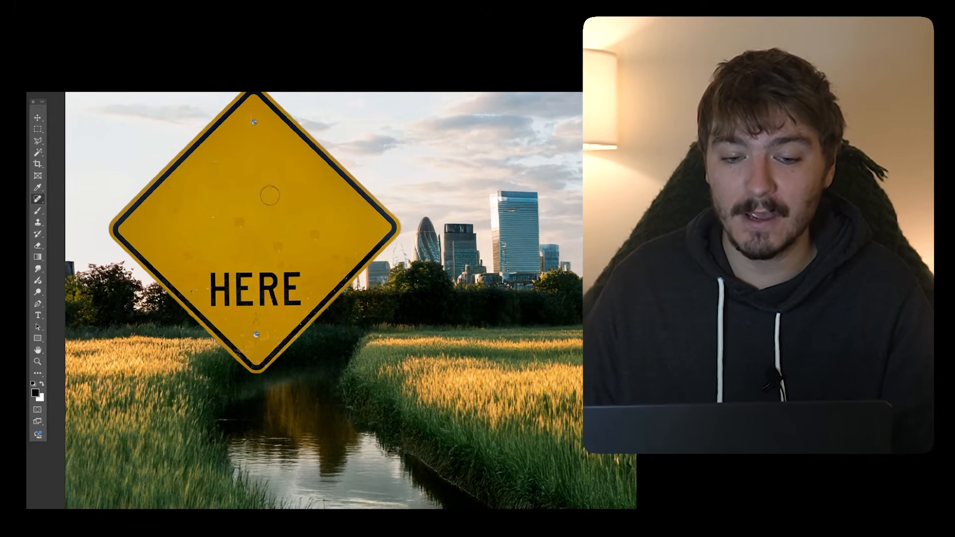
{"action": "mouse_move", "coordinate": [234, 294]}
{"action": "left_mouse_down"}
{"action": "mouse_move", "coordinate": [277, 270]}
{"action": "mouse_move", "coordinate": [269, 282]}
{"action": "mouse_move", "coordinate": [292, 279]}
{"action": "mouse_move", "coordinate": [290, 293]}
{"action": "mouse_move", "coordinate": [311, 251]}
{"action": "left_mouse_up"}
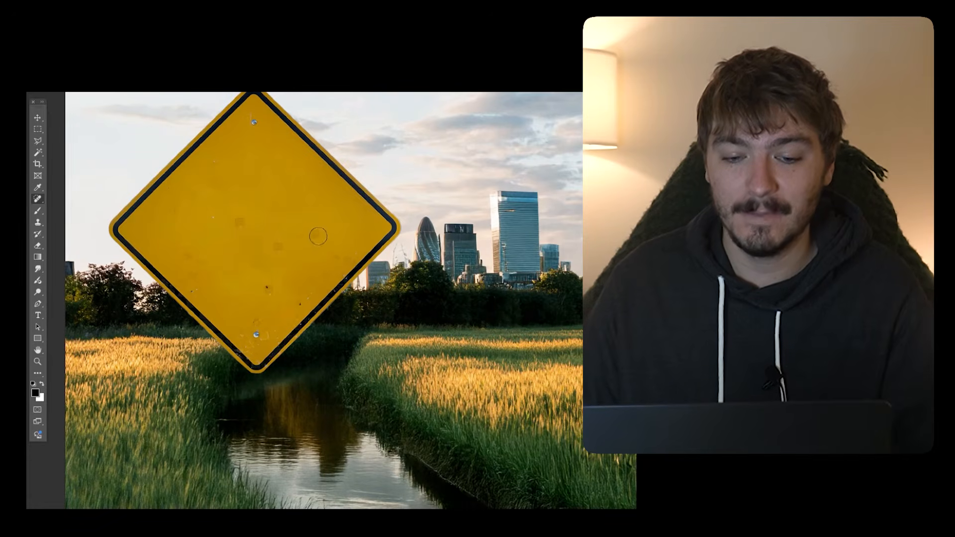
Heal the remaining dark specks and uneven patches in the middle of the blank sign
{"action": "left_click_drag", "start_coordinate": [266, 277], "coordinate": [269, 292]}
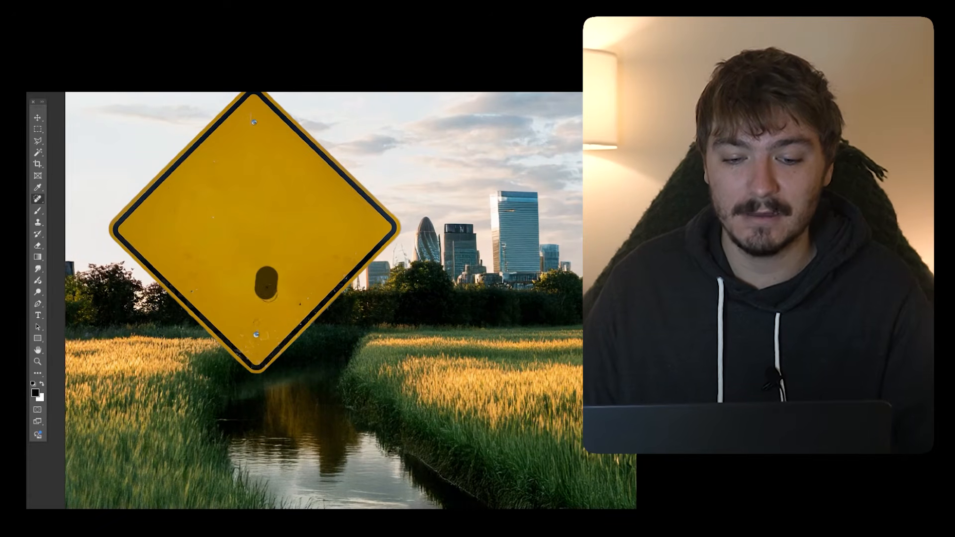
{"action": "left_click_drag", "start_coordinate": [281, 245], "coordinate": [288, 239]}
{"action": "key", "text": "ctrl+0"}
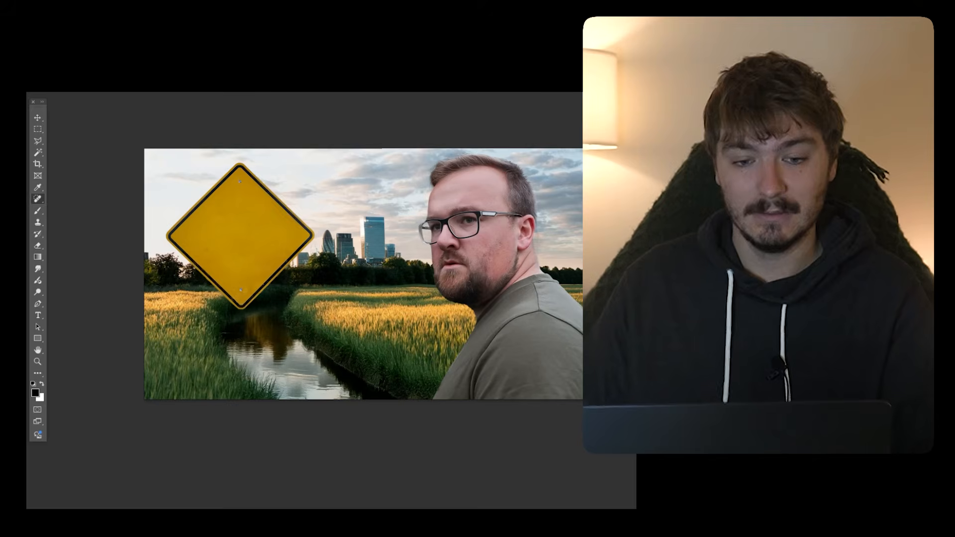
Select the metal post below the sign in the original sign photo with a tall rectangular marquee
{"action": "key", "text": "v"}
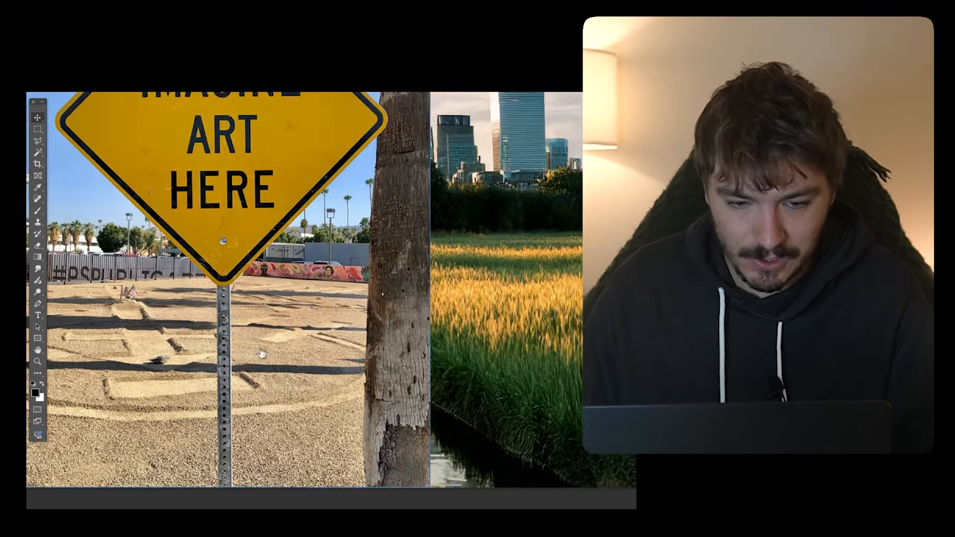
{"action": "scroll", "coordinate": [262, 354], "scroll_direction": "down", "scroll_amount": 5}
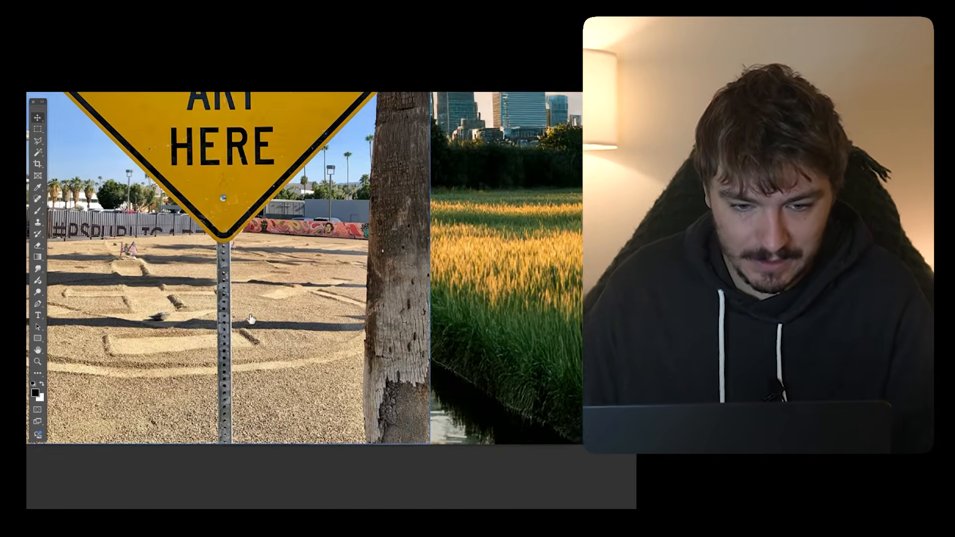
{"action": "scroll", "coordinate": [219, 322], "scroll_direction": "up", "scroll_amount": 2}
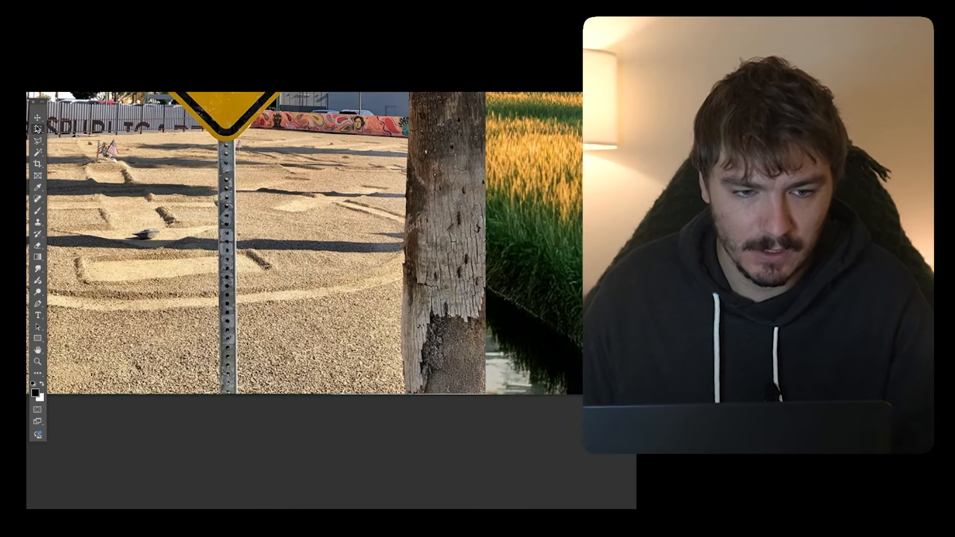
{"action": "left_click_drag", "start_coordinate": [219, 149], "coordinate": [237, 437]}
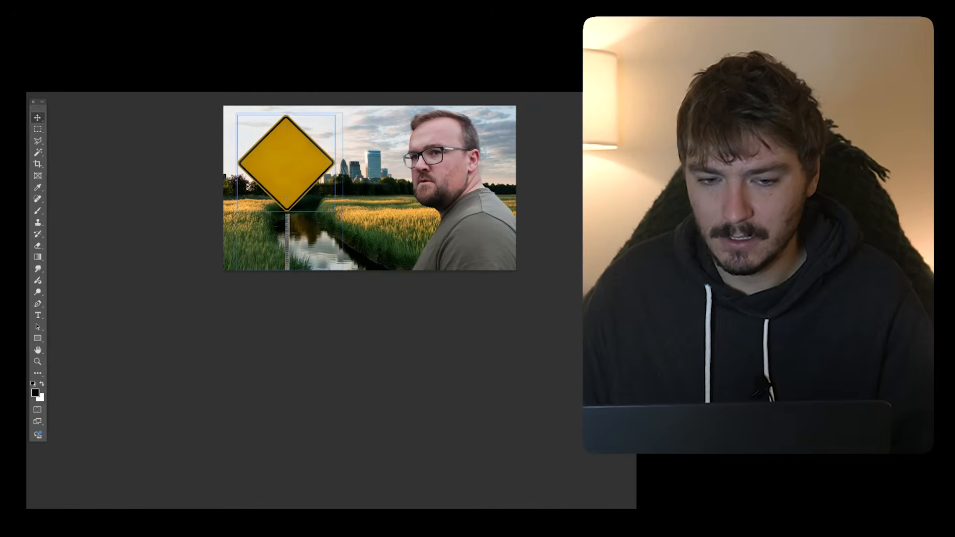
Reposition the blank sign together with its post and rotate them slightly clockwise
{"action": "scroll", "coordinate": [252, 178], "scroll_direction": "up", "scroll_amount": 3}
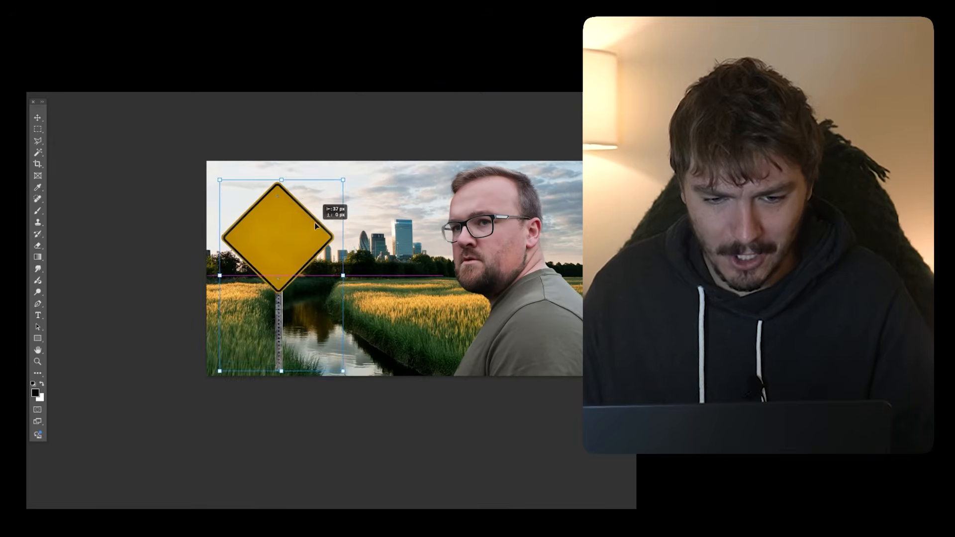
{"action": "left_click_drag", "start_coordinate": [390, 196], "coordinate": [397, 181]}
{"action": "key", "text": "Return"}
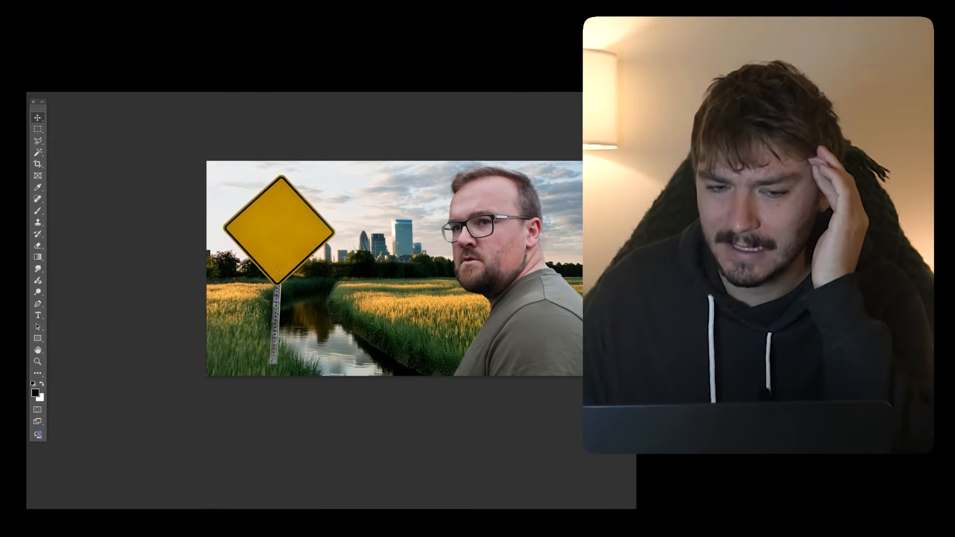
{"action": "scroll", "coordinate": [393, 281], "scroll_direction": "up", "scroll_amount": 1}
{"action": "scroll", "coordinate": [382, 286], "scroll_direction": "down", "scroll_amount": 3}
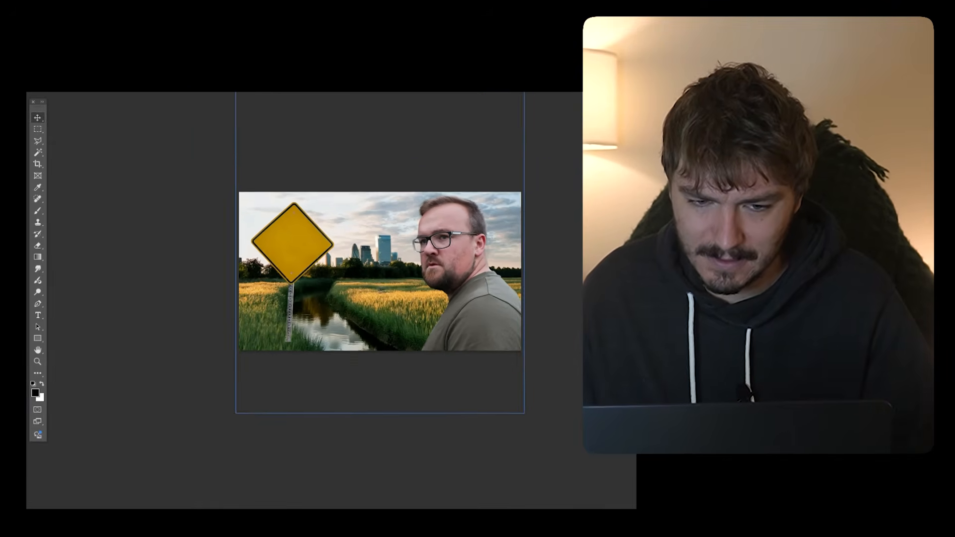
{"action": "scroll", "coordinate": [396, 282], "scroll_direction": "up", "scroll_amount": 3}
{"action": "scroll", "coordinate": [376, 277], "scroll_direction": "up", "scroll_amount": 1}
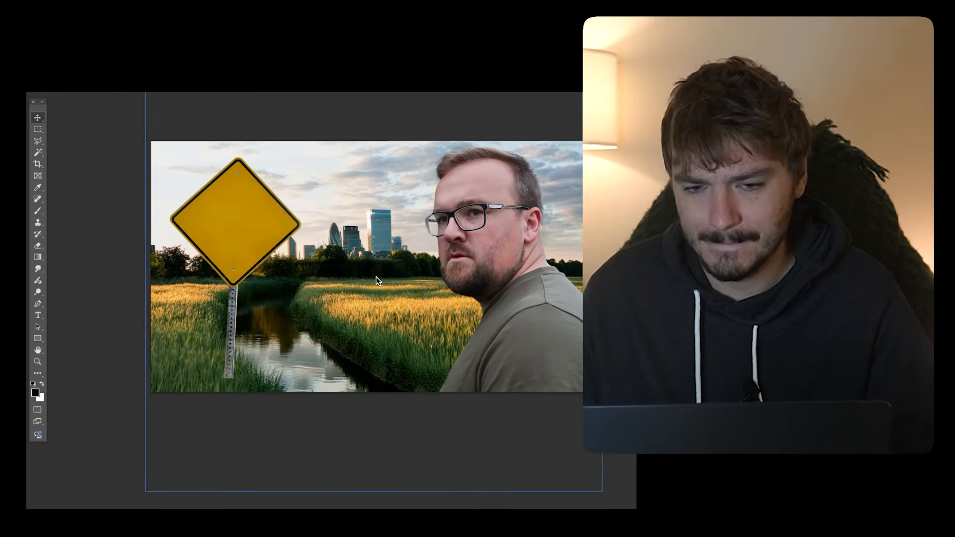
{"action": "scroll", "coordinate": [309, 264], "scroll_direction": "down", "scroll_amount": 1}
{"action": "scroll", "coordinate": [308, 265], "scroll_direction": "up", "scroll_amount": 1}
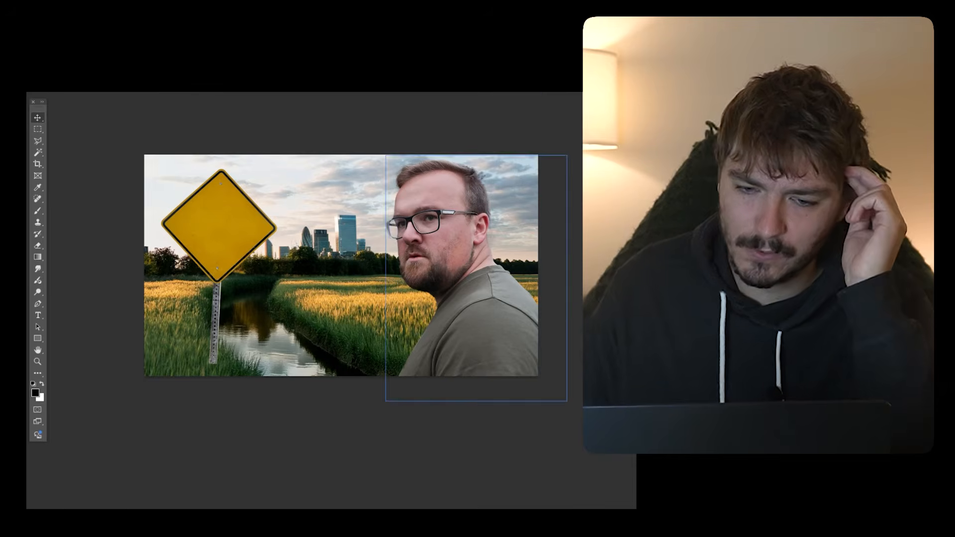
{"action": "left_click", "coordinate": [137, 39]}
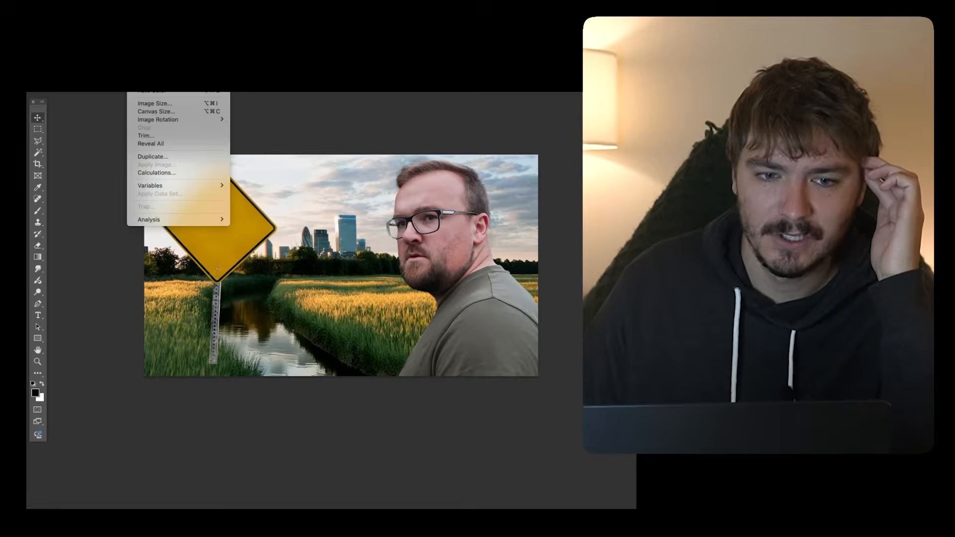
{"action": "mouse_move", "coordinate": [154, 61]}
{"action": "left_click", "coordinate": [251, 78]}
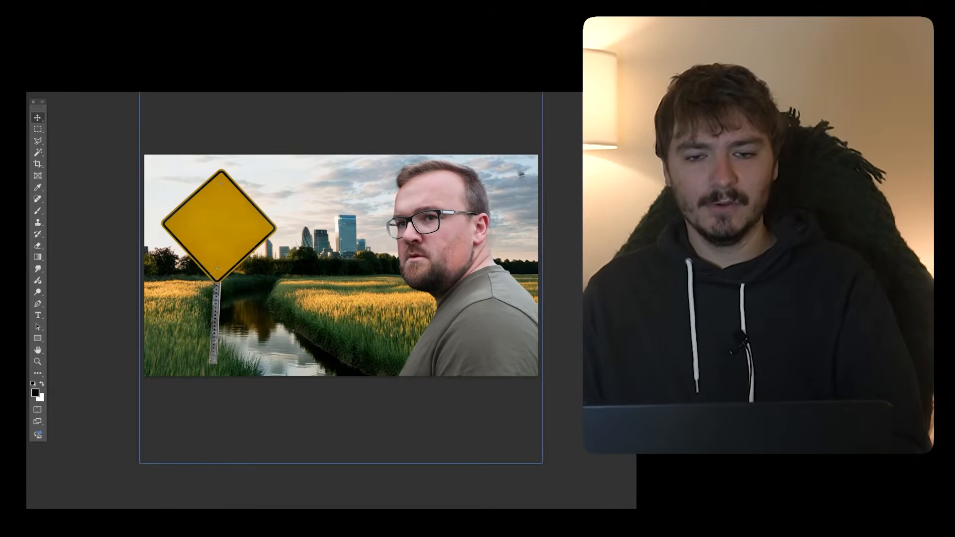
Enlarge the cut-out man slightly with Free Transform, extending him toward the lower right
{"action": "scroll", "coordinate": [521, 176], "scroll_direction": "down", "scroll_amount": 1}
{"action": "left_click_drag", "start_coordinate": [533, 208], "coordinate": [537, 253]}
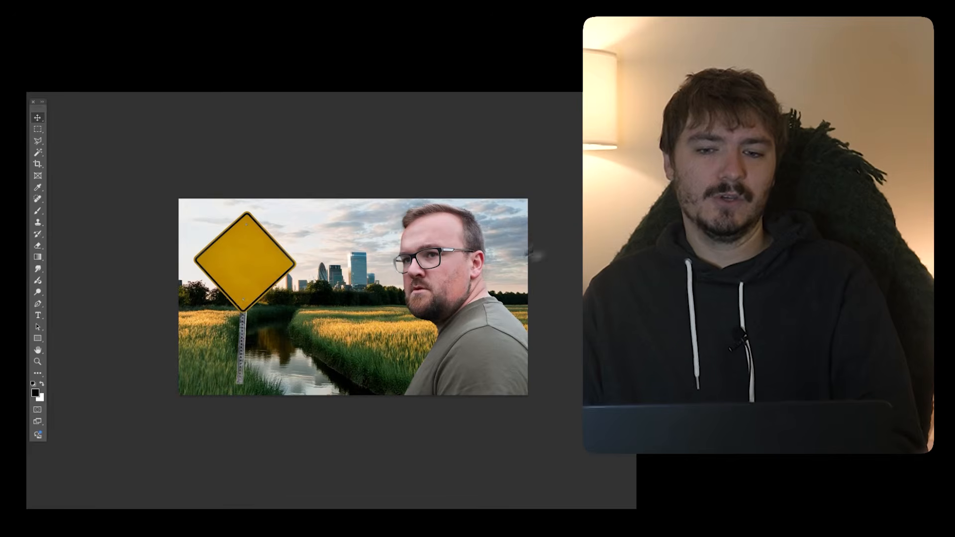
{"action": "key", "text": "super+t"}
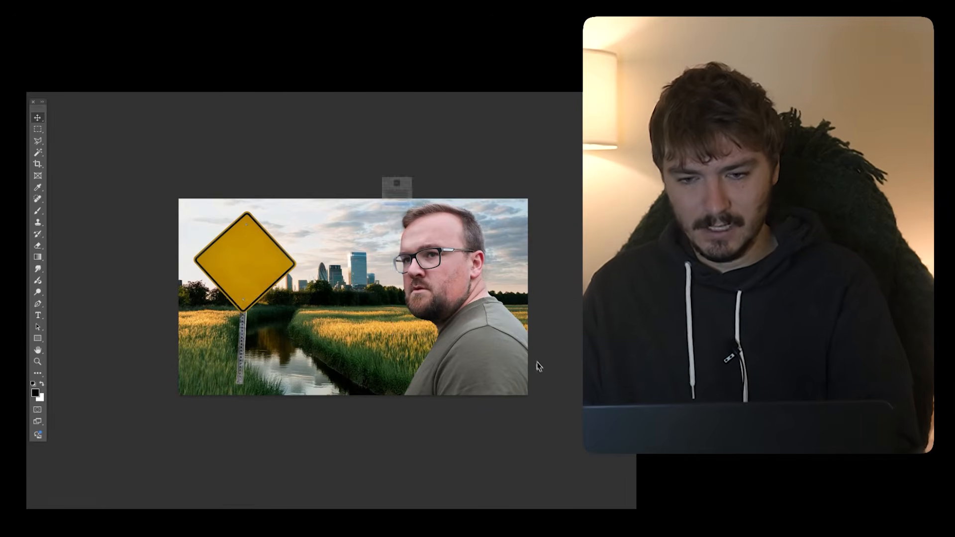
{"action": "left_click", "coordinate": [421, 232]}
{"action": "left_click_drag", "start_coordinate": [554, 420], "coordinate": [576, 434]}
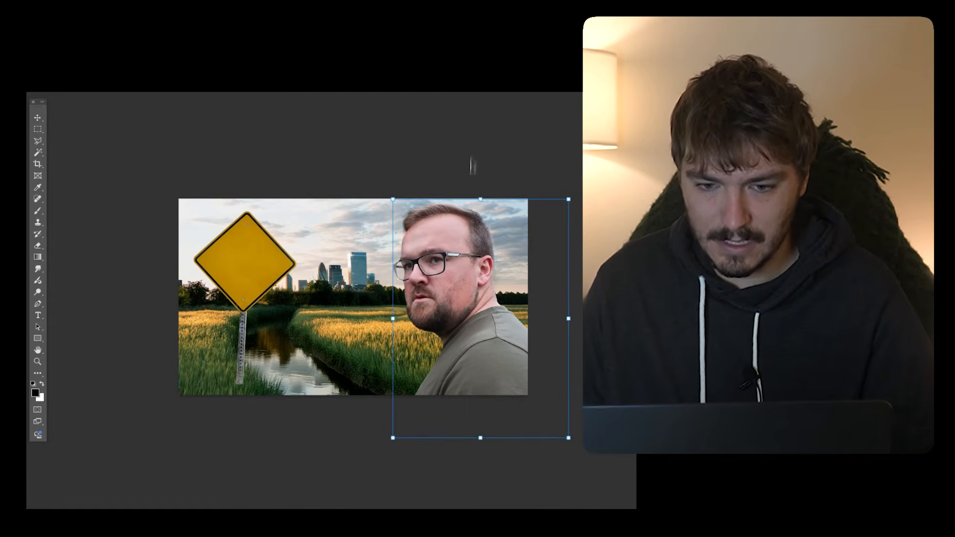
{"action": "key", "text": "Return"}
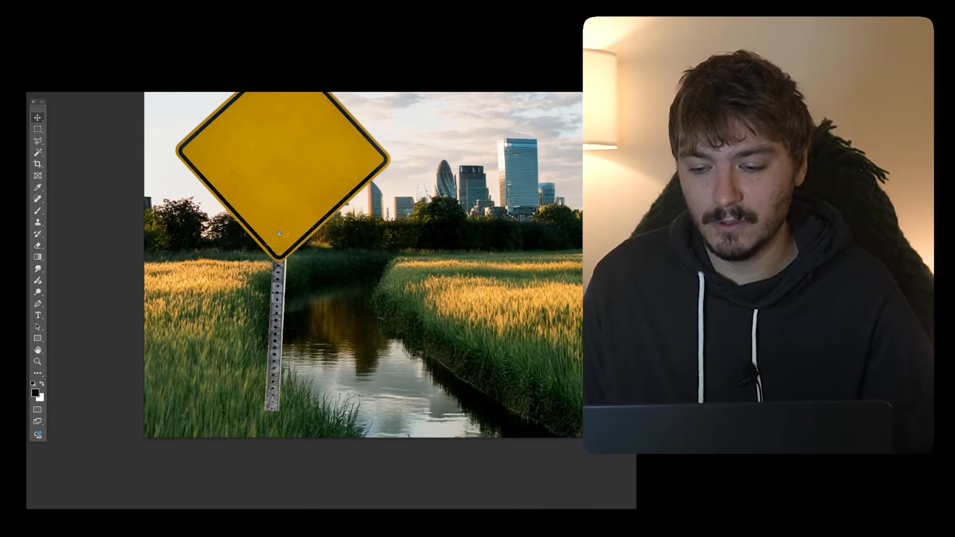
Set the Eraser to the Soft Round Pressure Opacity and Flow brush with 0% hardness
{"action": "key", "text": "x"}
{"action": "key", "text": "e"}
{"action": "scroll", "coordinate": [320, 379], "scroll_direction": "down", "scroll_amount": 3}
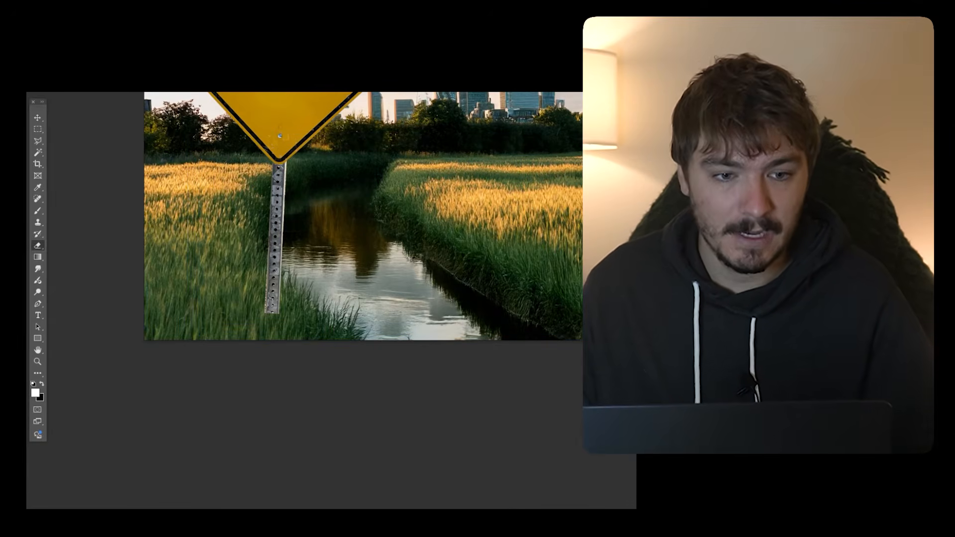
{"action": "left_click", "coordinate": [42, 60]}
{"action": "left_click", "coordinate": [86, 184]}
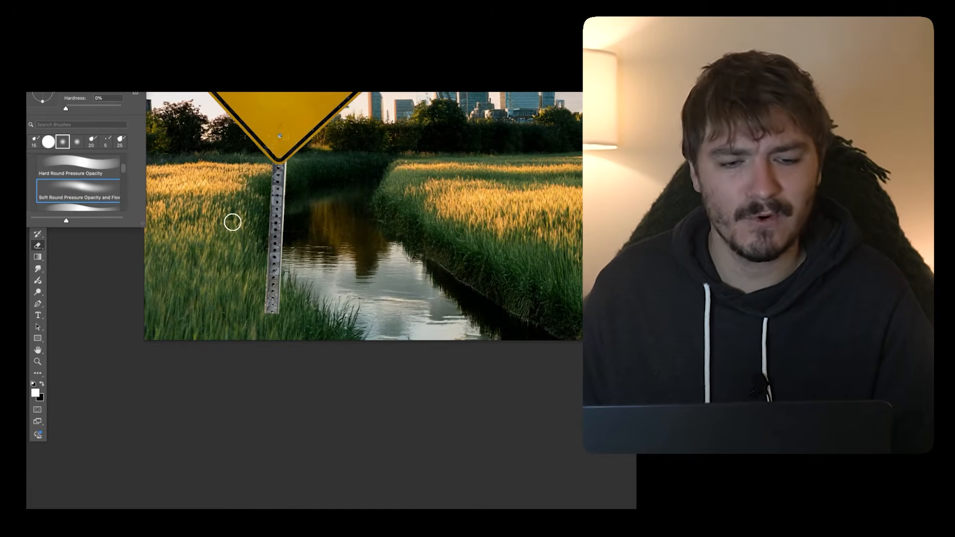
{"action": "left_click", "coordinate": [246, 245]}
Erase the hard bottom edge of the metal post with soft strokes so its base blends into the grass
{"action": "scroll", "coordinate": [273, 317], "scroll_direction": "up", "scroll_amount": 5}
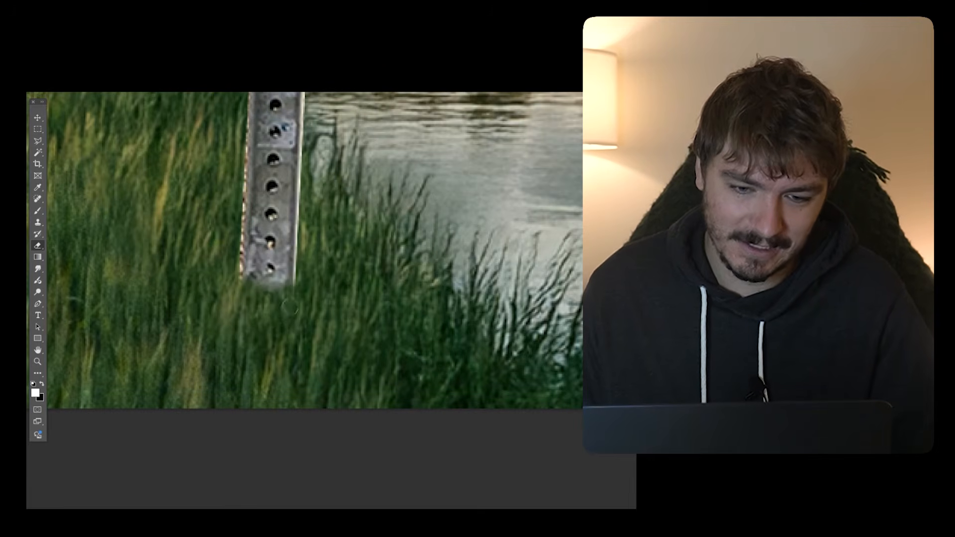
{"action": "mouse_move", "coordinate": [291, 295]}
{"action": "left_mouse_down"}
{"action": "mouse_move", "coordinate": [268, 279]}
{"action": "mouse_move", "coordinate": [240, 280]}
{"action": "left_mouse_up"}
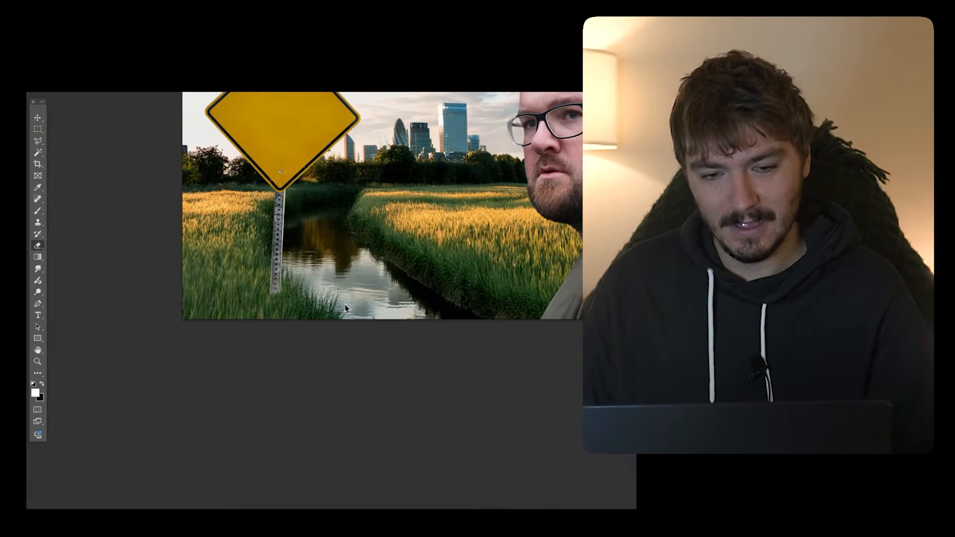
{"action": "scroll", "coordinate": [346, 305], "scroll_direction": "up", "scroll_amount": 2}
{"action": "scroll", "coordinate": [266, 351], "scroll_direction": "up", "scroll_amount": 8}
{"action": "scroll", "coordinate": [354, 278], "scroll_direction": "up", "scroll_amount": 3}
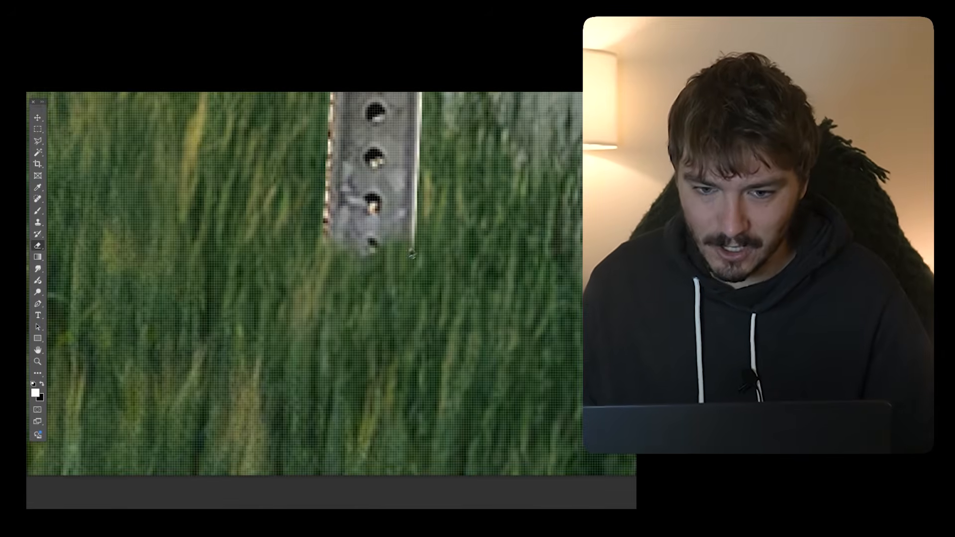
{"action": "scroll", "coordinate": [328, 271], "scroll_direction": "down", "scroll_amount": 10}
{"action": "scroll", "coordinate": [432, 249], "scroll_direction": "up", "scroll_amount": 1}
{"action": "scroll", "coordinate": [441, 211], "scroll_direction": "up", "scroll_amount": 2}
{"action": "scroll", "coordinate": [441, 211], "scroll_direction": "up", "scroll_amount": 1}
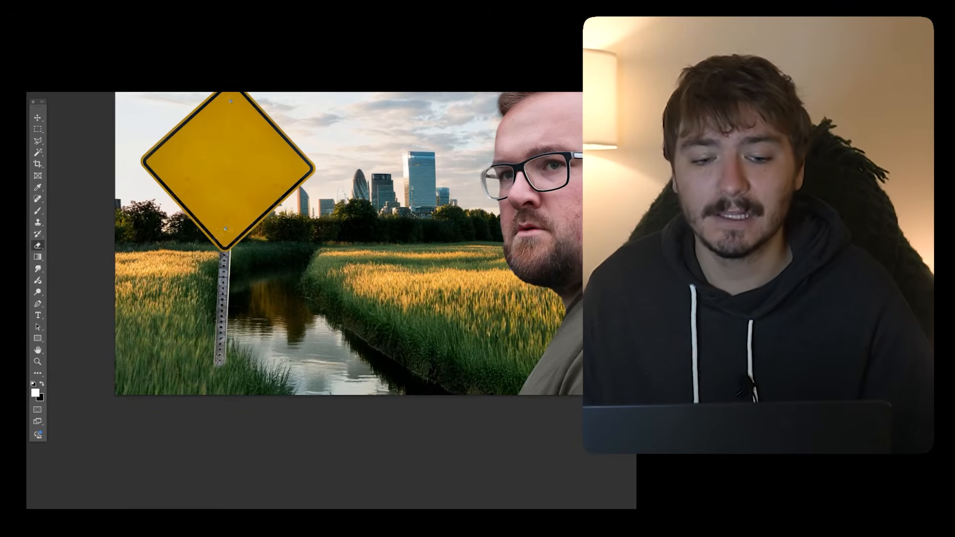
Add the text ILLEGAL in bold black capitals across the middle of the yellow sign
{"action": "left_click", "coordinate": [41, 121]}
{"action": "scroll", "coordinate": [149, 172], "scroll_direction": "up", "scroll_amount": 2}
{"action": "left_click", "coordinate": [257, 205]}
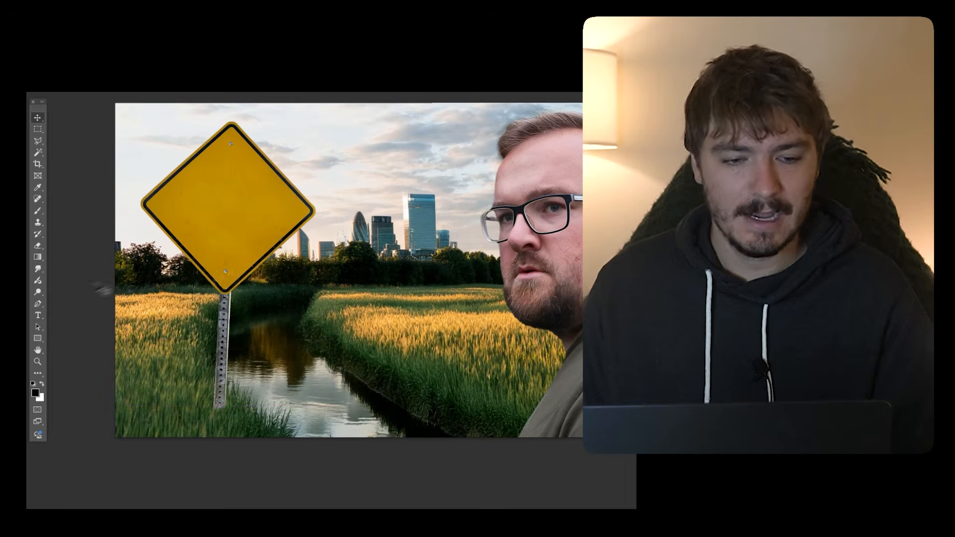
{"action": "left_click", "coordinate": [43, 315]}
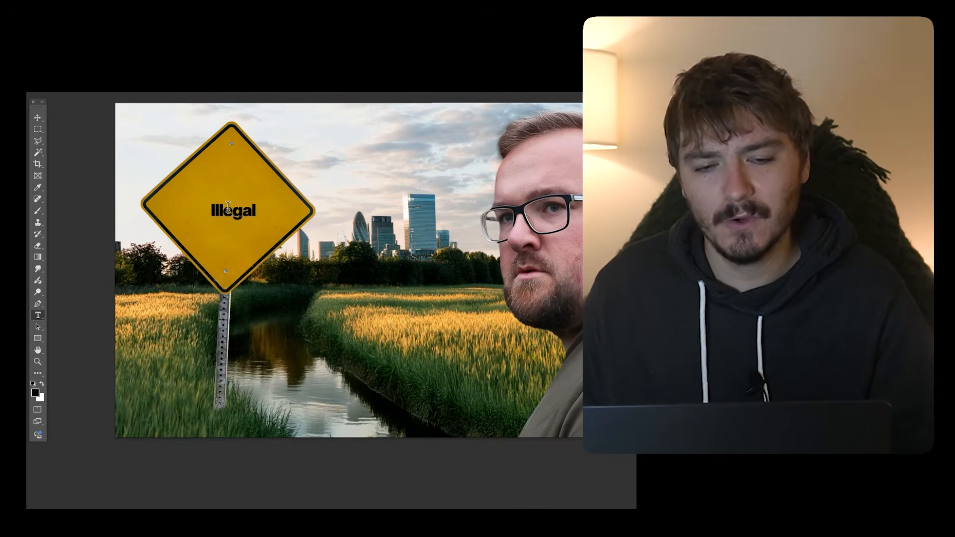
{"action": "scroll", "coordinate": [224, 204], "scroll_direction": "up", "scroll_amount": 5}
{"action": "left_click_drag", "start_coordinate": [159, 209], "coordinate": [211, 210]}
{"action": "left_click", "coordinate": [211, 209]}
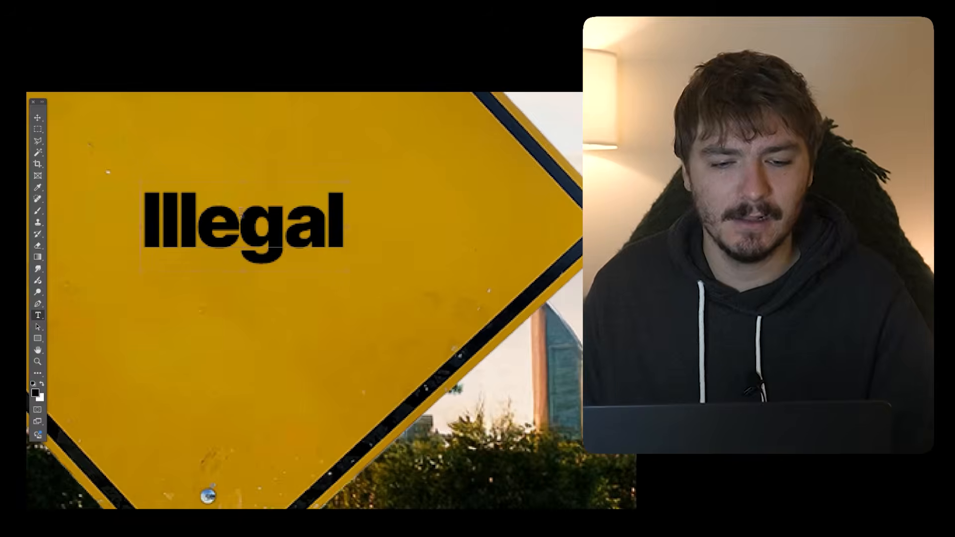
{"action": "key", "text": "ctrl+a"}
{"action": "type", "text": "ILLEGAL"}
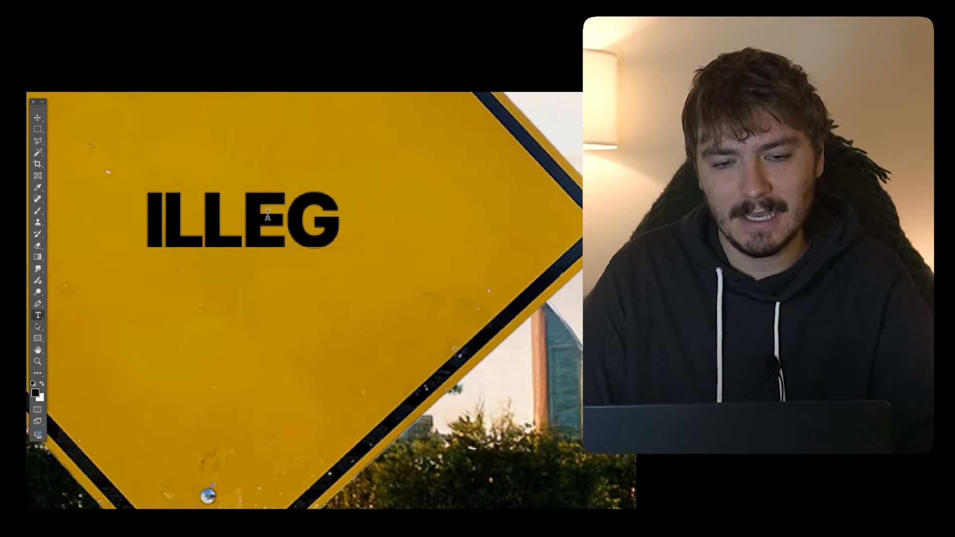
{"action": "left_click", "coordinate": [37, 118]}
Enlarge the ILLEGAL text to nearly the sign's full width and tilt it slightly clockwise to match the sign
{"action": "scroll", "coordinate": [265, 194], "scroll_direction": "down", "scroll_amount": 5}
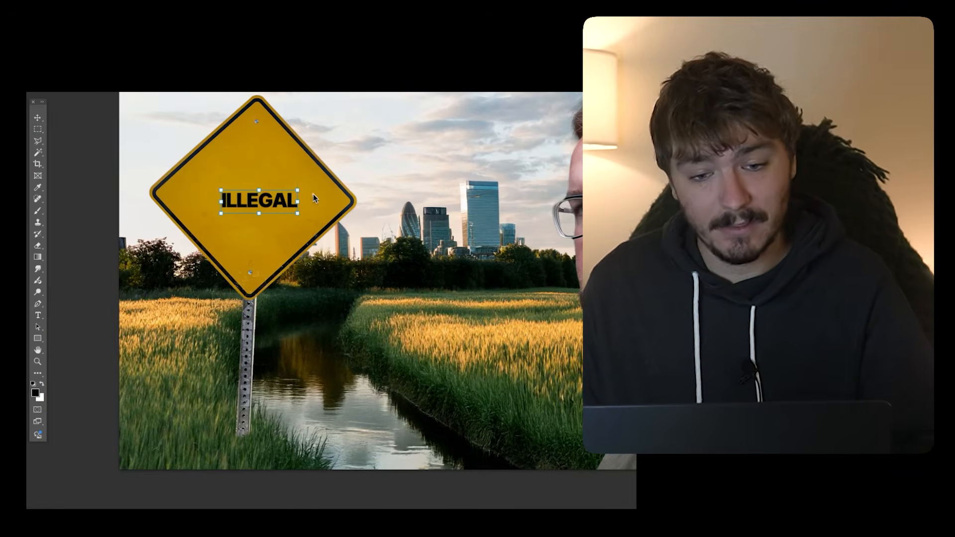
{"action": "left_click_drag", "start_coordinate": [300, 187], "coordinate": [331, 176]}
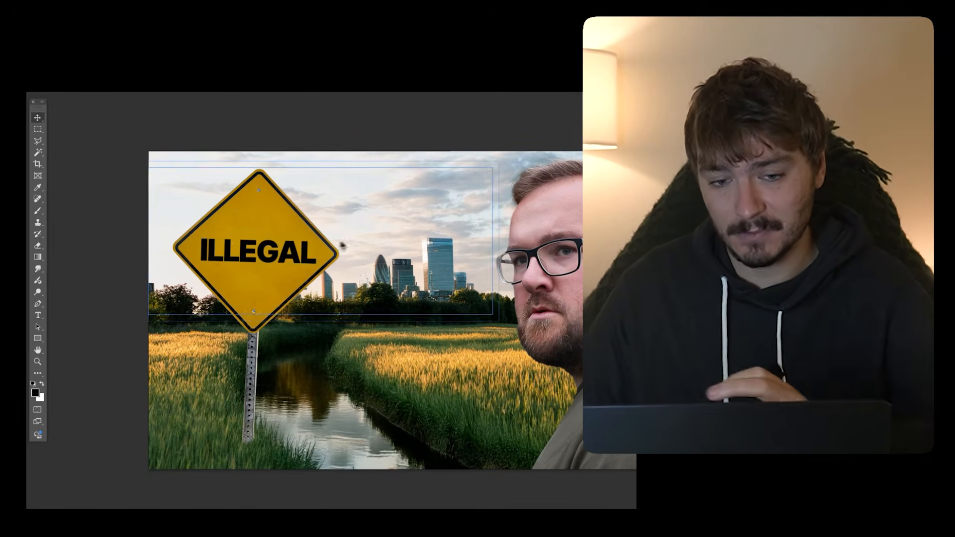
{"action": "scroll", "coordinate": [261, 208], "scroll_direction": "up", "scroll_amount": 3}
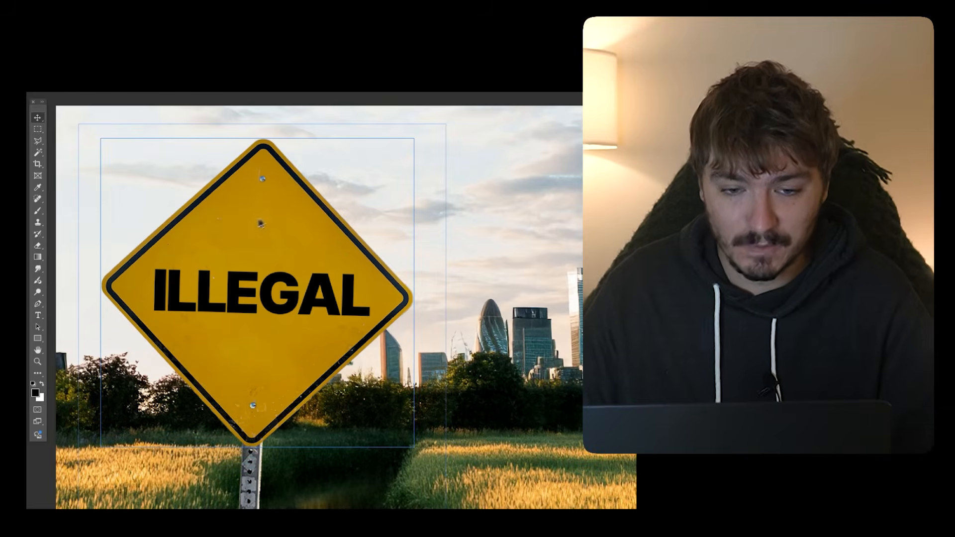
{"action": "scroll", "coordinate": [222, 338], "scroll_direction": "down", "scroll_amount": 5}
{"action": "scroll", "coordinate": [227, 363], "scroll_direction": "up", "scroll_amount": 3}
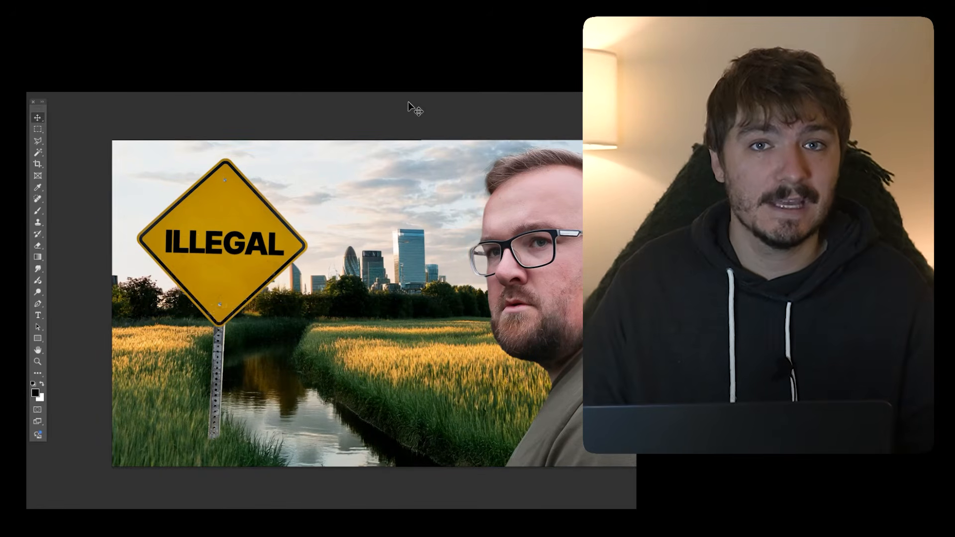
Place black exclamation-mark warning triangles on the sign, one above and one below the ILLEGAL text
{"action": "mouse_move", "coordinate": [235, 200]}
{"action": "left_mouse_down"}
{"action": "mouse_move", "coordinate": [227, 200]}
{"action": "mouse_move", "coordinate": [234, 196]}
{"action": "left_mouse_up"}
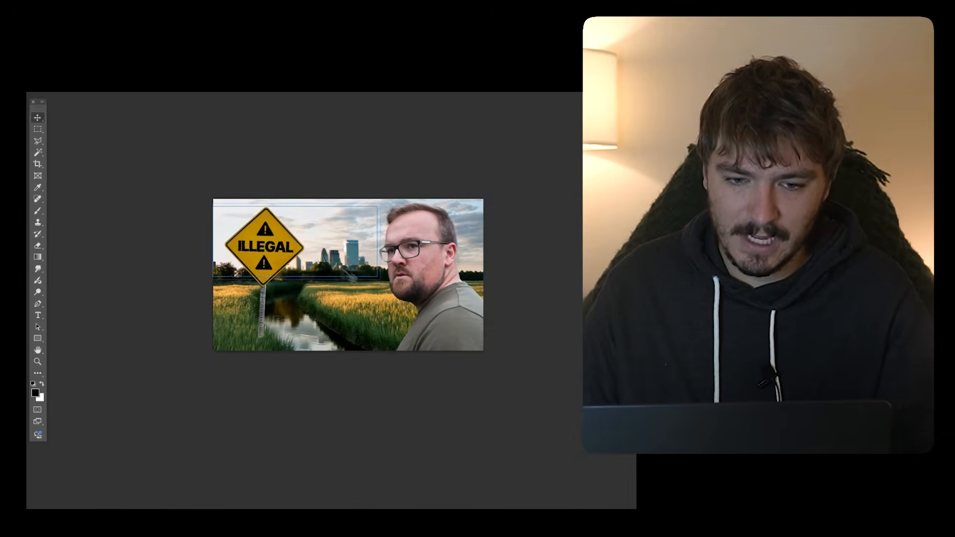
{"action": "scroll", "coordinate": [291, 245], "scroll_direction": "up", "scroll_amount": 4}
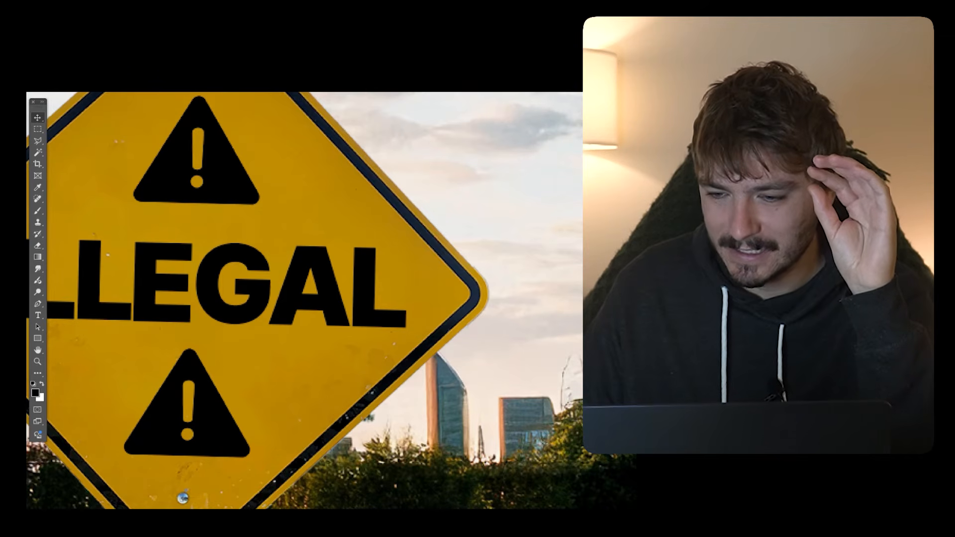
{"action": "key", "text": "ctrl+comma"}
{"action": "key", "text": "ctrl+comma"}
{"action": "key", "text": "ctrl+comma"}
{"action": "key", "text": "ctrl+comma"}
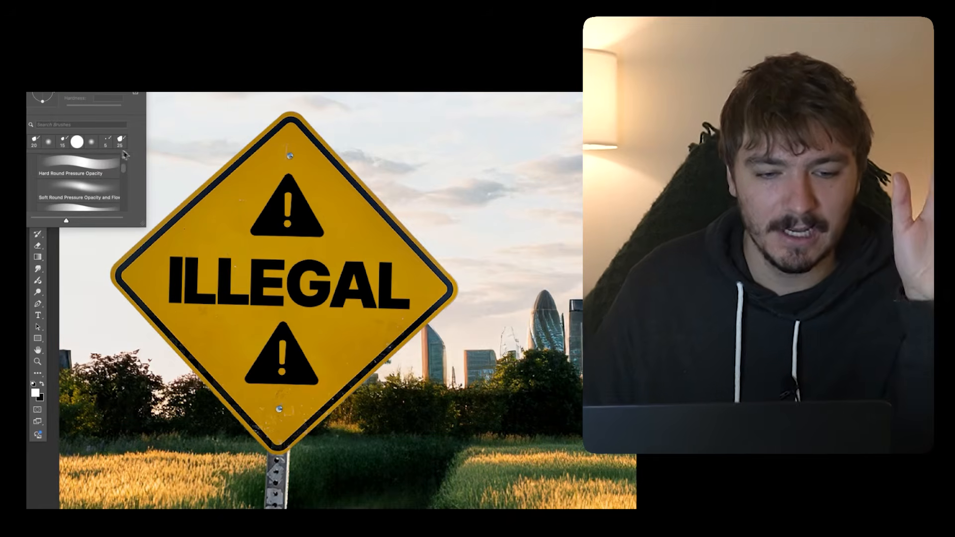
Distress the ILLEGAL lettering and both warning triangles with the KYLE Bonus Chunky Charcoal brush for a worn, chipped print
{"action": "left_click_drag", "start_coordinate": [124, 172], "coordinate": [124, 189]}
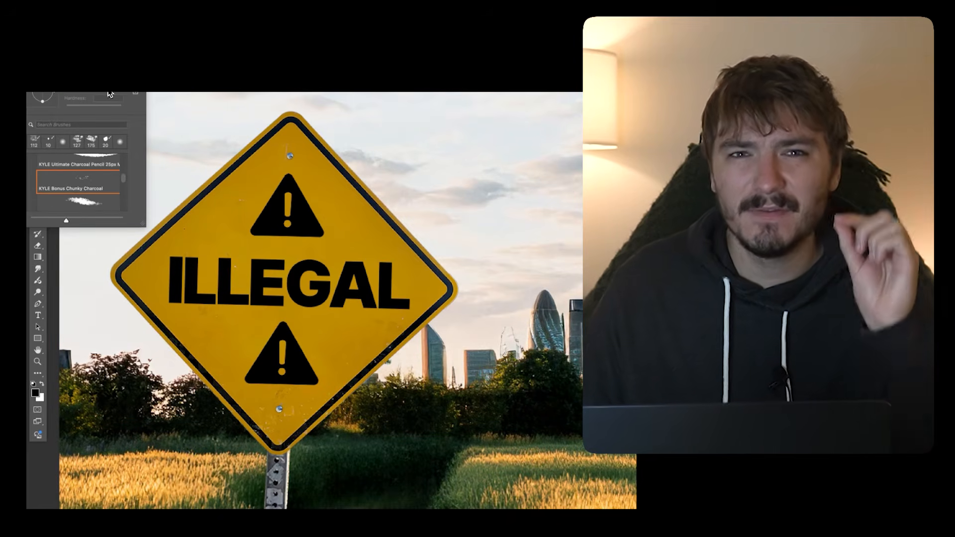
{"action": "left_click", "coordinate": [297, 200]}
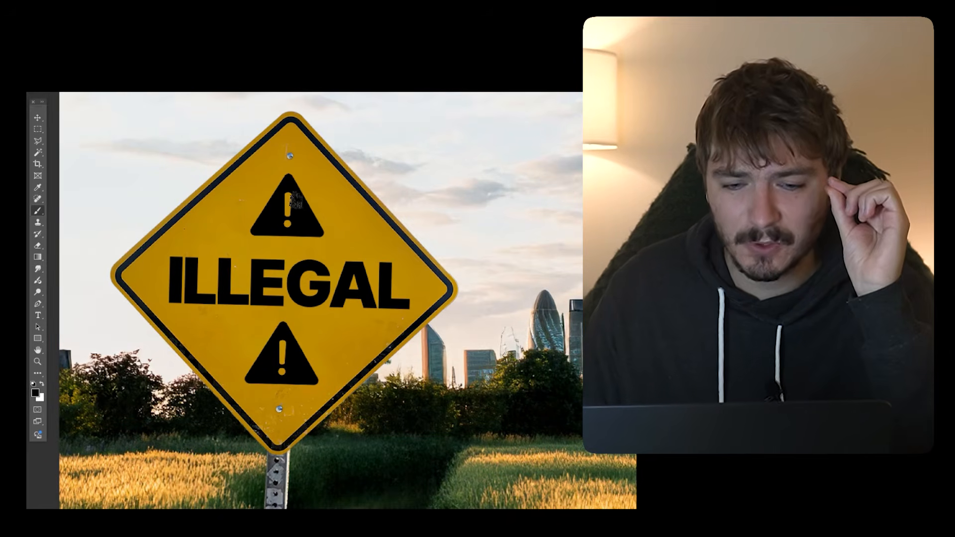
{"action": "right_click", "coordinate": [97, 92]}
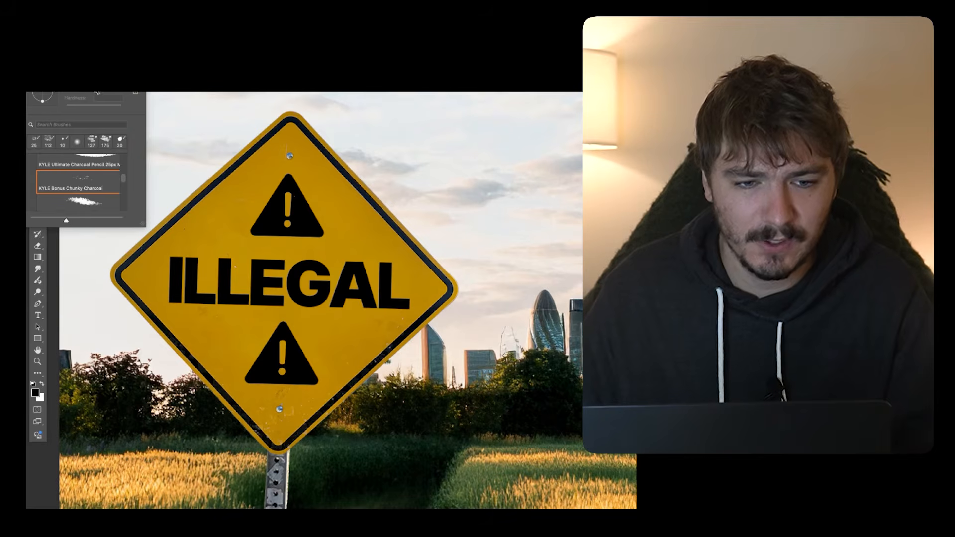
{"action": "left_click_drag", "start_coordinate": [266, 197], "coordinate": [294, 219]}
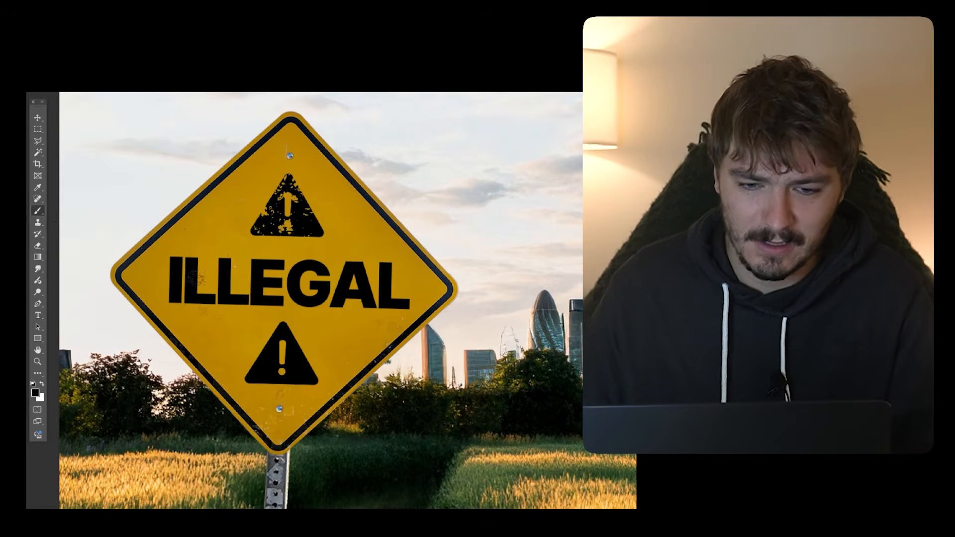
{"action": "left_click_drag", "start_coordinate": [194, 276], "coordinate": [224, 284]}
{"action": "left_click_drag", "start_coordinate": [306, 286], "coordinate": [350, 284]}
{"action": "mouse_move", "coordinate": [266, 298]}
{"action": "left_mouse_down"}
{"action": "mouse_move", "coordinate": [297, 329]}
{"action": "mouse_move", "coordinate": [407, 273]}
{"action": "mouse_move", "coordinate": [294, 355]}
{"action": "left_mouse_up"}
{"action": "key", "text": "ctrl+0"}
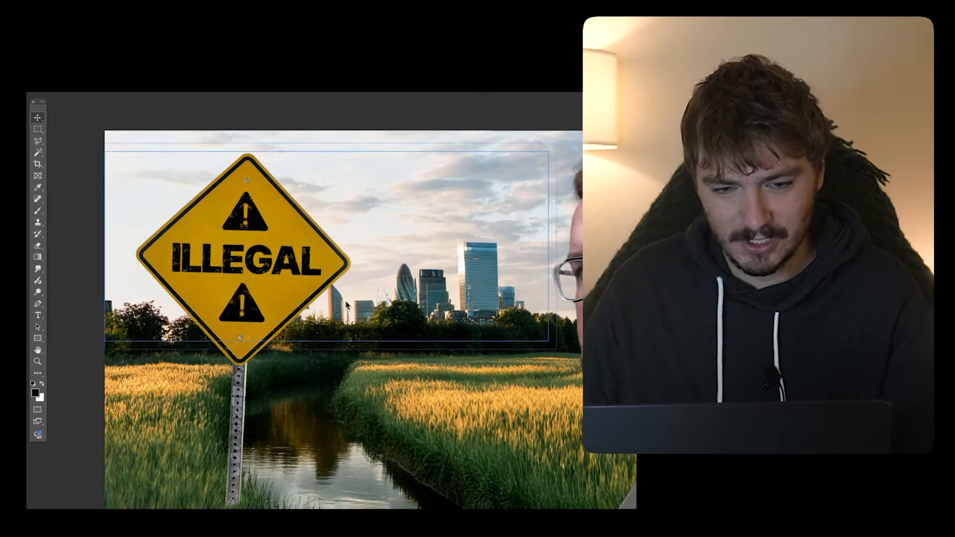
Enlarge the skyline and field background with Free Transform and reposition it so the towers sit between the sign and the man
{"action": "scroll", "coordinate": [270, 306], "scroll_direction": "down", "scroll_amount": 5}
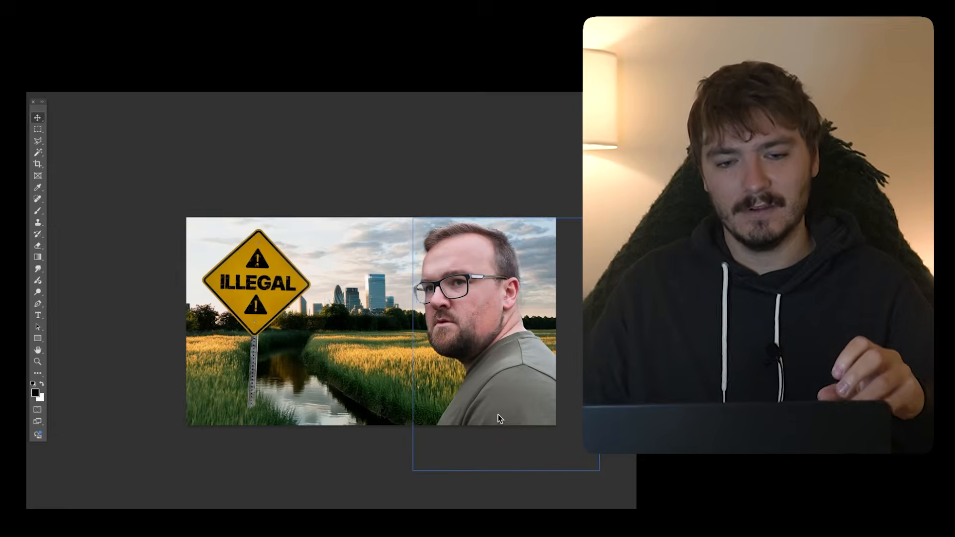
{"action": "scroll", "coordinate": [301, 319], "scroll_direction": "up", "scroll_amount": 3}
{"action": "scroll", "coordinate": [209, 289], "scroll_direction": "down", "scroll_amount": 5}
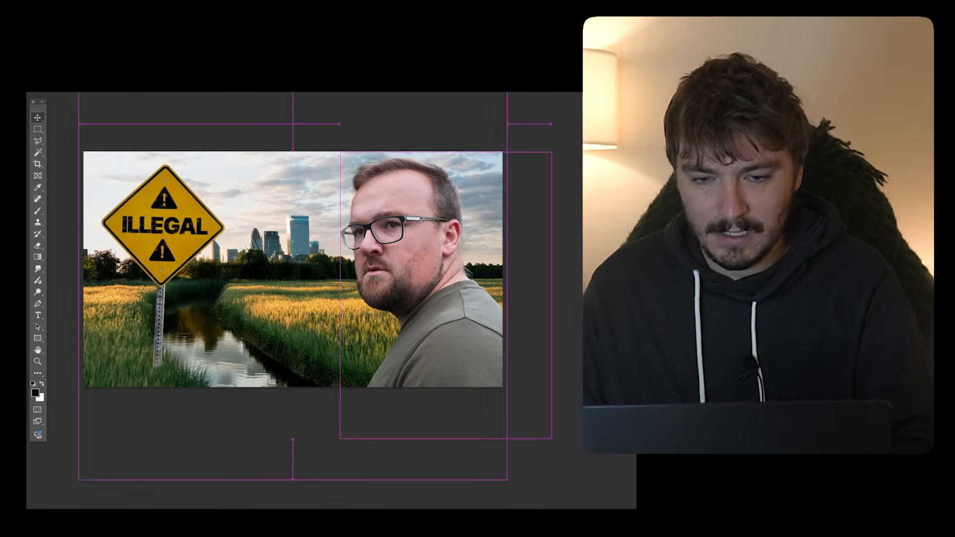
{"action": "key", "text": "ctrl+t"}
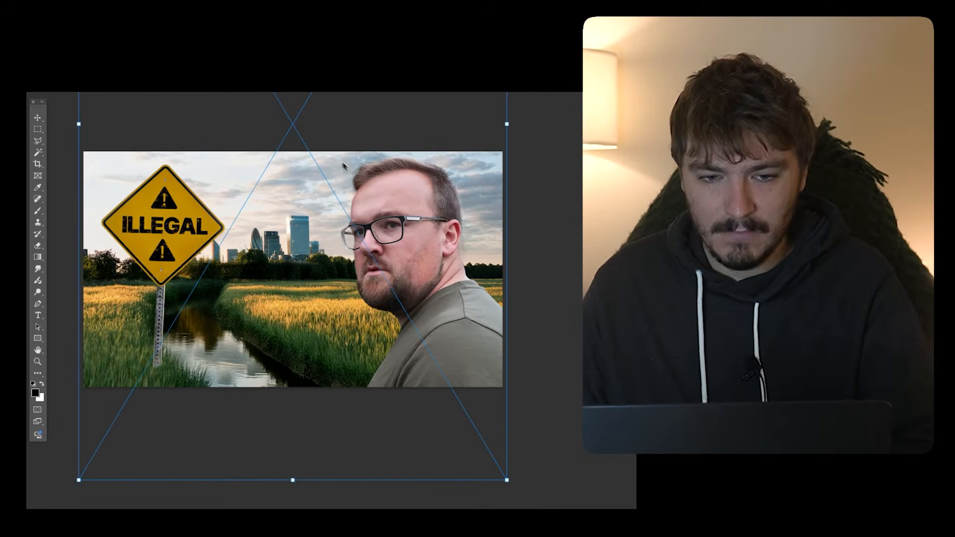
{"action": "left_click_drag", "start_coordinate": [505, 127], "coordinate": [553, 136]}
{"action": "left_click_drag", "start_coordinate": [463, 279], "coordinate": [492, 236]}
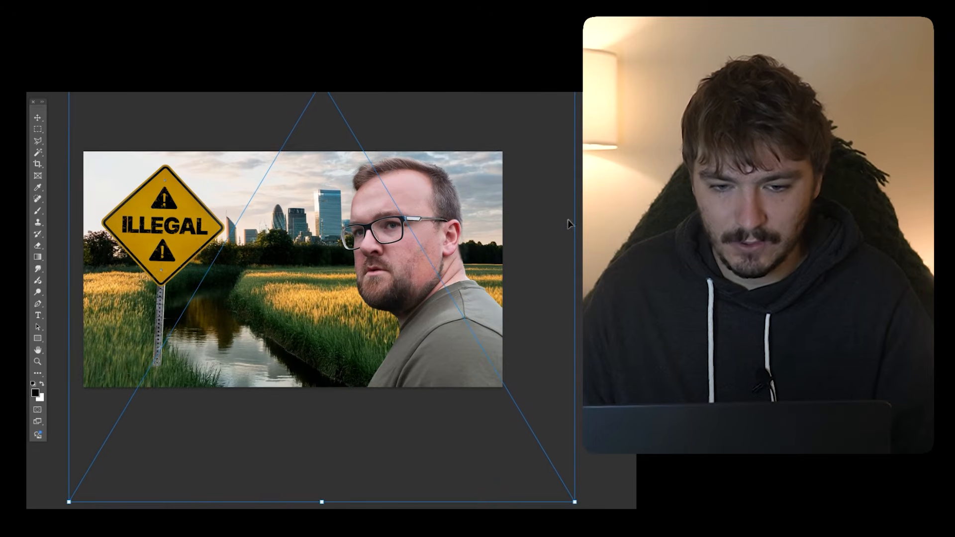
{"action": "scroll", "coordinate": [448, 314], "scroll_direction": "down", "scroll_amount": 2}
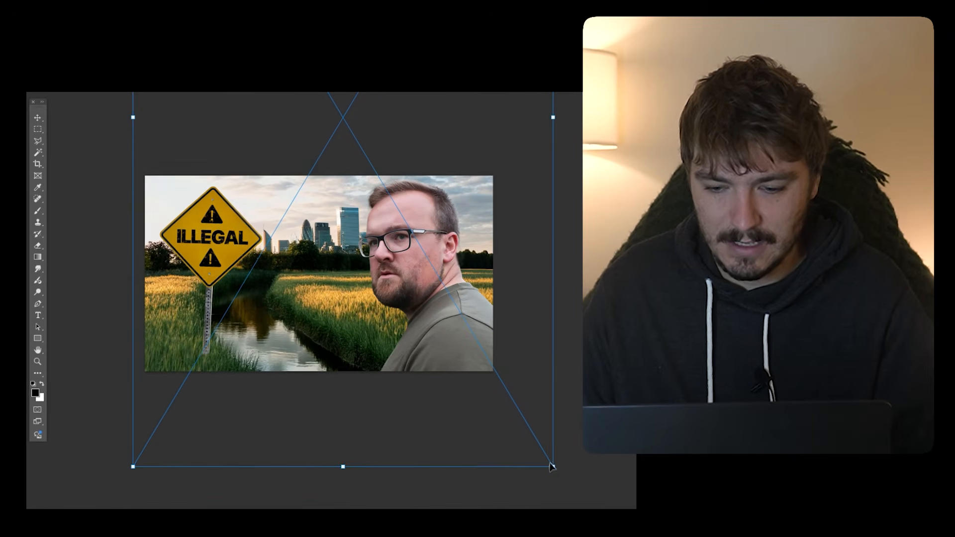
{"action": "left_click_drag", "start_coordinate": [553, 467], "coordinate": [561, 480]}
{"action": "left_click_drag", "start_coordinate": [521, 413], "coordinate": [499, 406]}
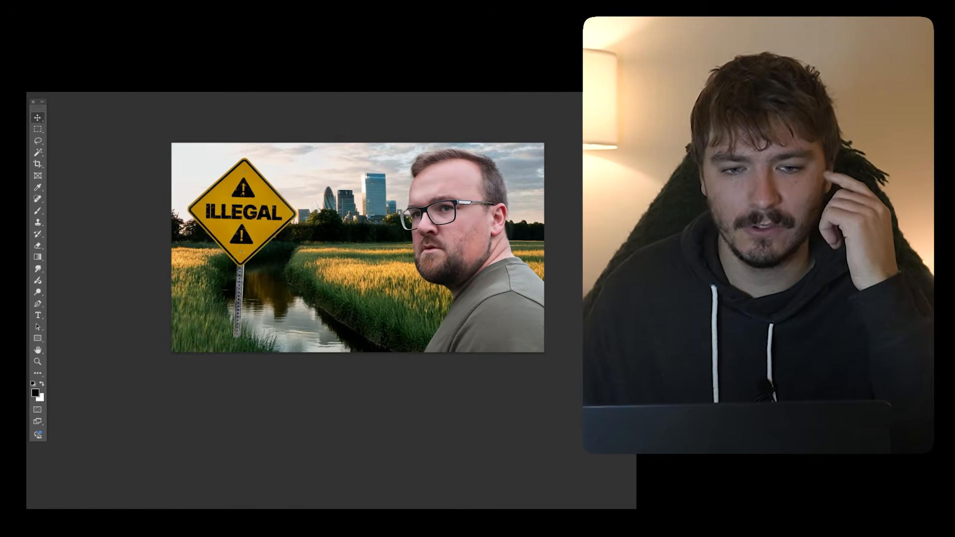
Apply the Camera Raw Filter to the skyline and field background, lowering Contrast, Highlights and Whites
{"action": "left_click", "coordinate": [233, 55]}
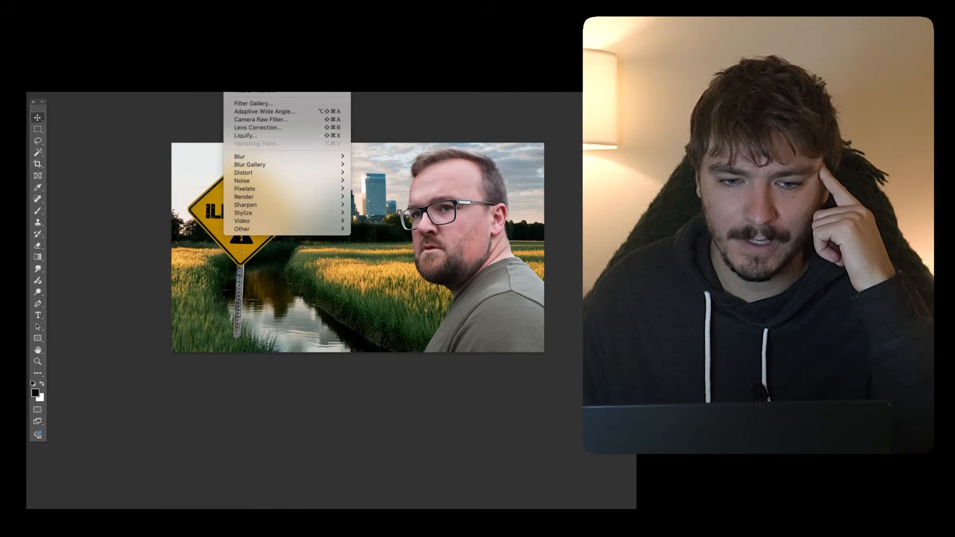
{"action": "left_click", "coordinate": [264, 121]}
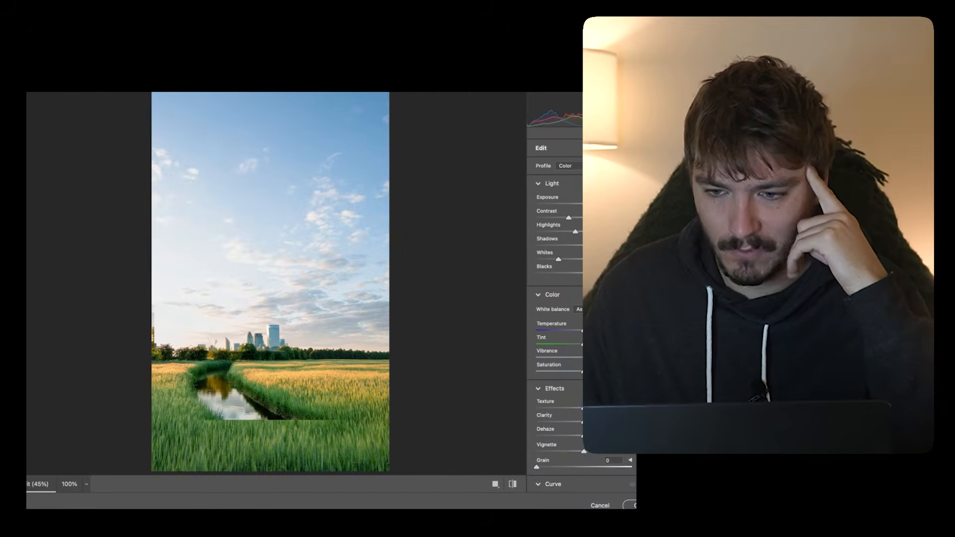
{"action": "scroll", "coordinate": [554, 299], "scroll_direction": "down", "scroll_amount": 5}
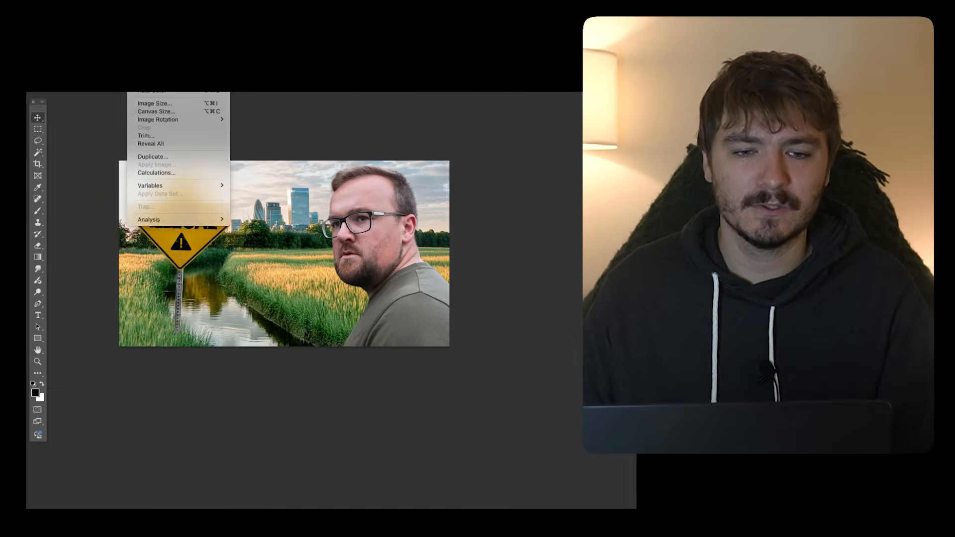
Apply further image adjustments to the composite and add an Inner Shadow layer style to the cut-out man
{"action": "mouse_move", "coordinate": [151, 61]}
{"action": "left_click", "coordinate": [249, 69]}
{"action": "left_click_drag", "start_coordinate": [485, 223], "coordinate": [491, 223]}
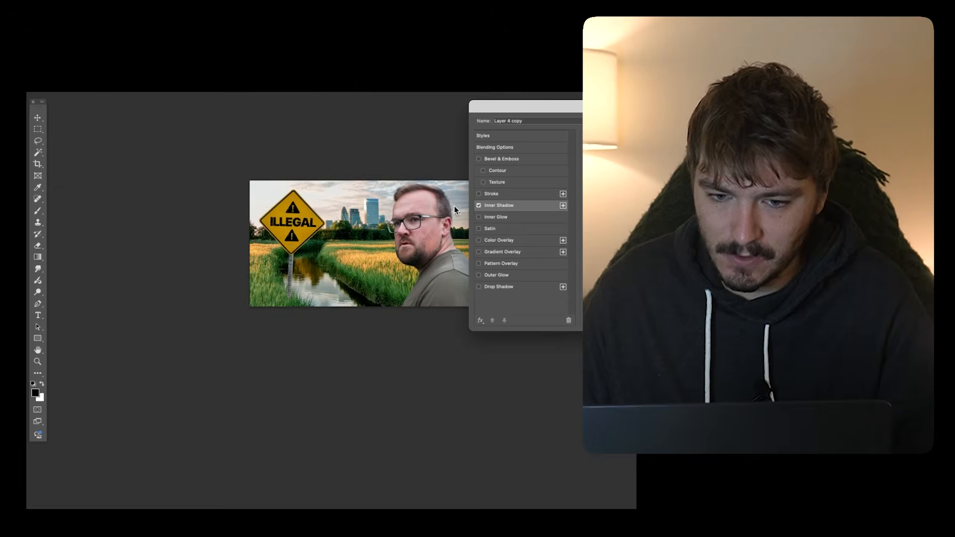
{"action": "scroll", "coordinate": [455, 209], "scroll_direction": "up", "scroll_amount": 6}
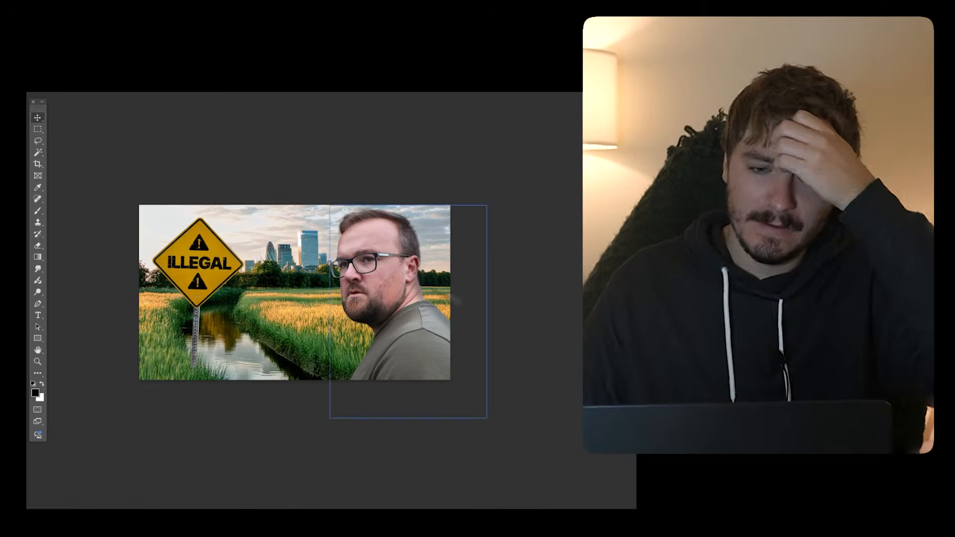
{"action": "left_click", "coordinate": [139, 38]}
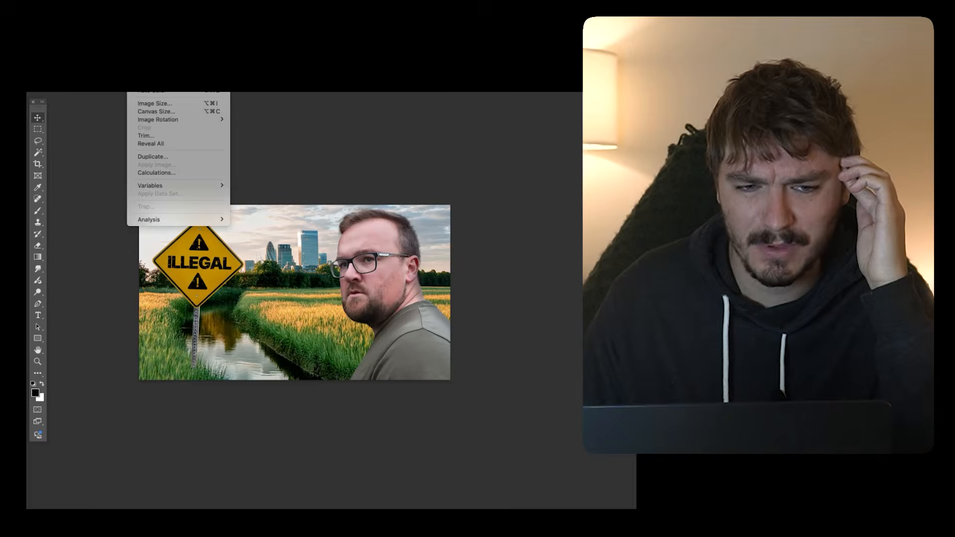
{"action": "mouse_move", "coordinate": [153, 61]}
{"action": "left_click", "coordinate": [260, 107]}
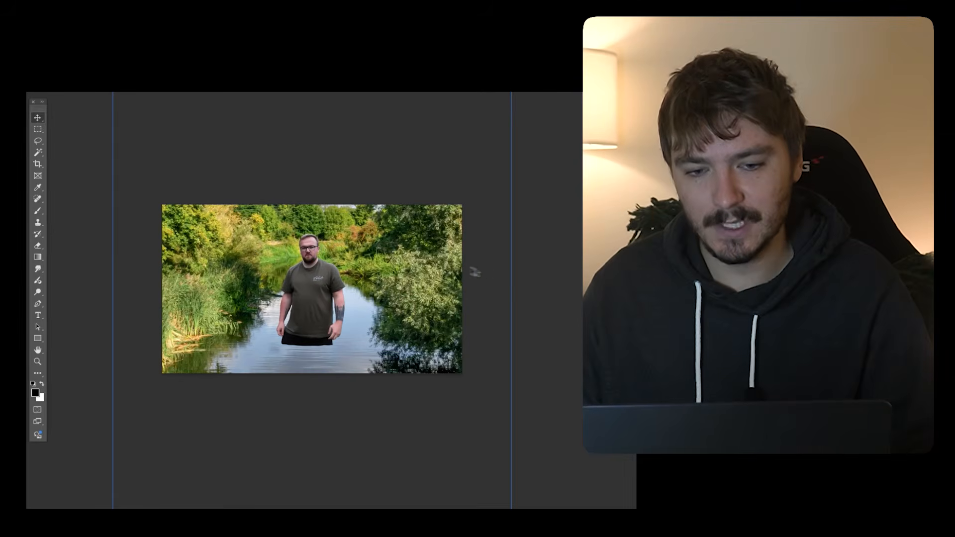
{"action": "scroll", "coordinate": [373, 259], "scroll_direction": "down", "scroll_amount": 1}
{"action": "scroll", "coordinate": [372, 258], "scroll_direction": "up", "scroll_amount": 2}
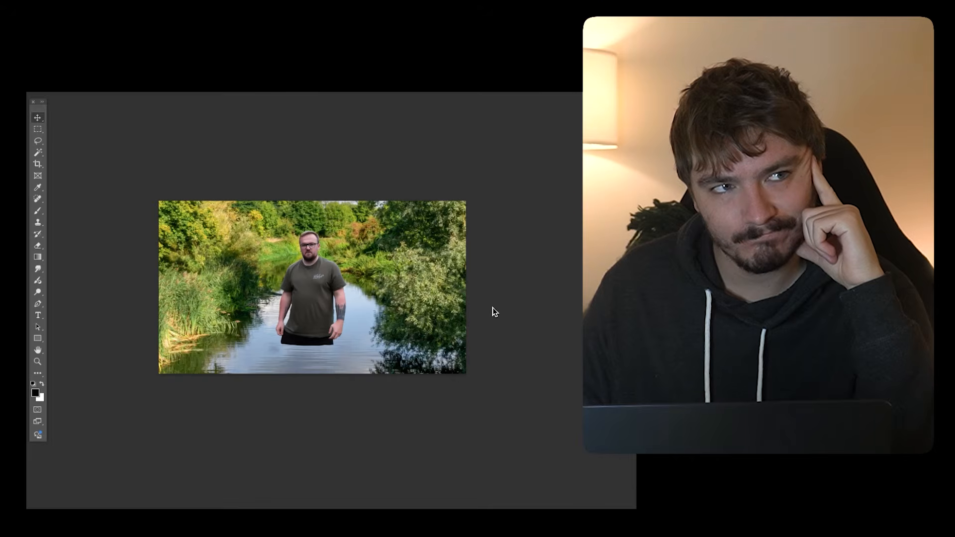
{"action": "scroll", "coordinate": [314, 301], "scroll_direction": "up", "scroll_amount": 2}
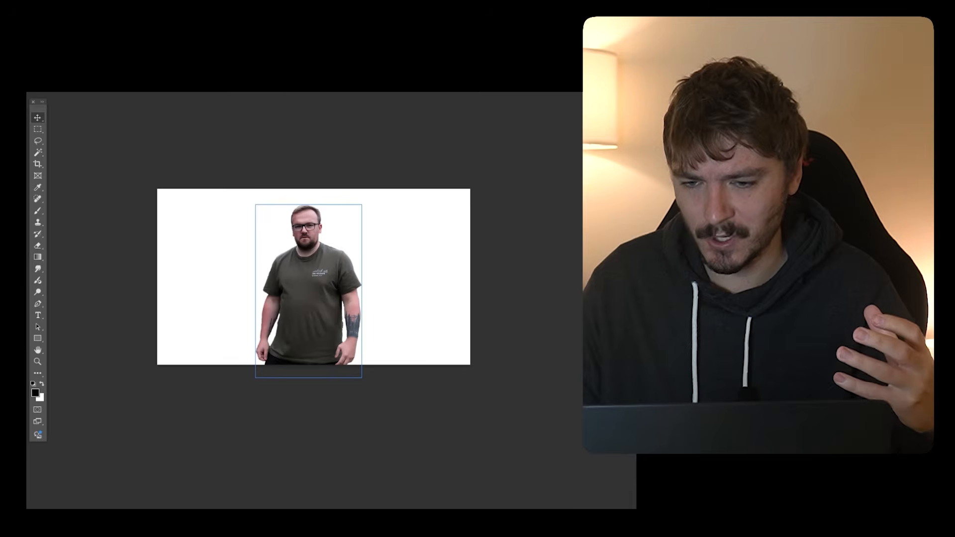
Toggle layer visibility to bring up the man with his hand on his chin in front of the lake background
{"action": "key", "text": "ctrl+comma"}
{"action": "key", "text": "ctrl+comma"}
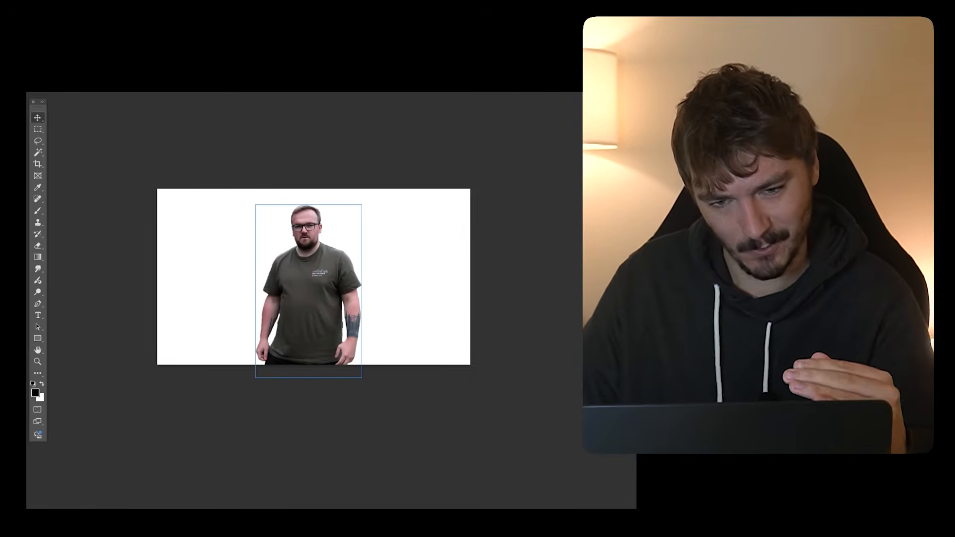
{"action": "key", "text": "ctrl+comma"}
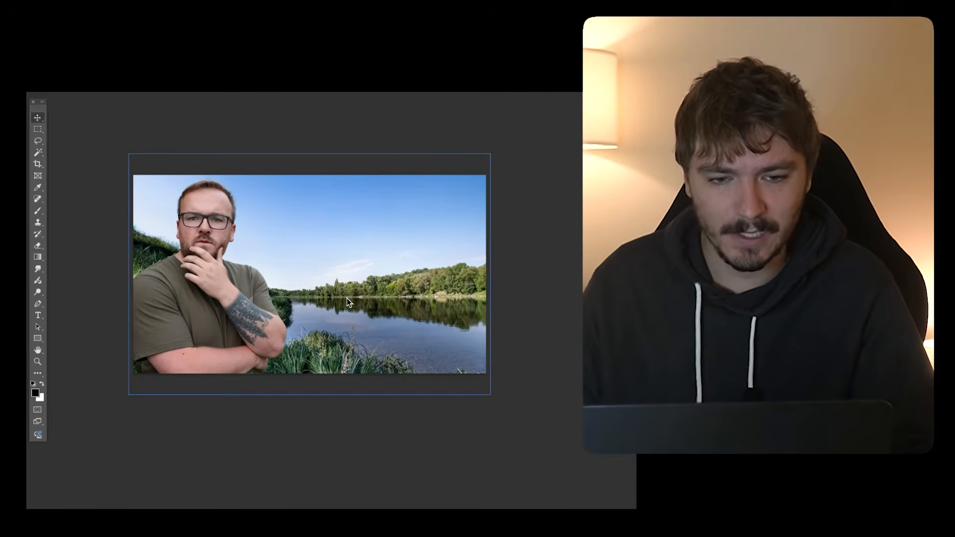
{"action": "key", "text": "ctrl+comma"}
{"action": "key", "text": "ctrl+comma"}
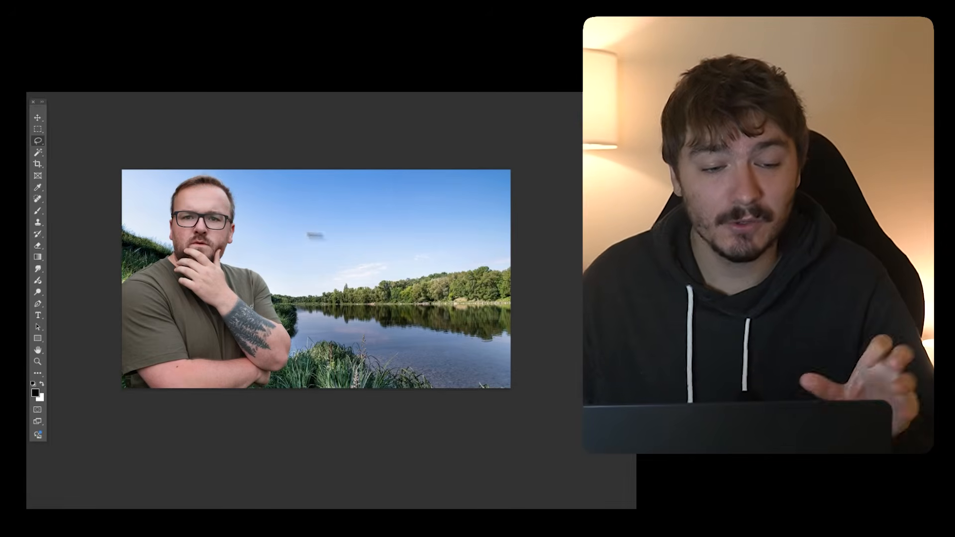
Add the text illegal in the sky to the side of the man
{"action": "left_click", "coordinate": [39, 316]}
{"action": "left_click", "coordinate": [319, 239]}
{"action": "type", "text": "illegal"}
{"action": "left_click", "coordinate": [35, 118]}
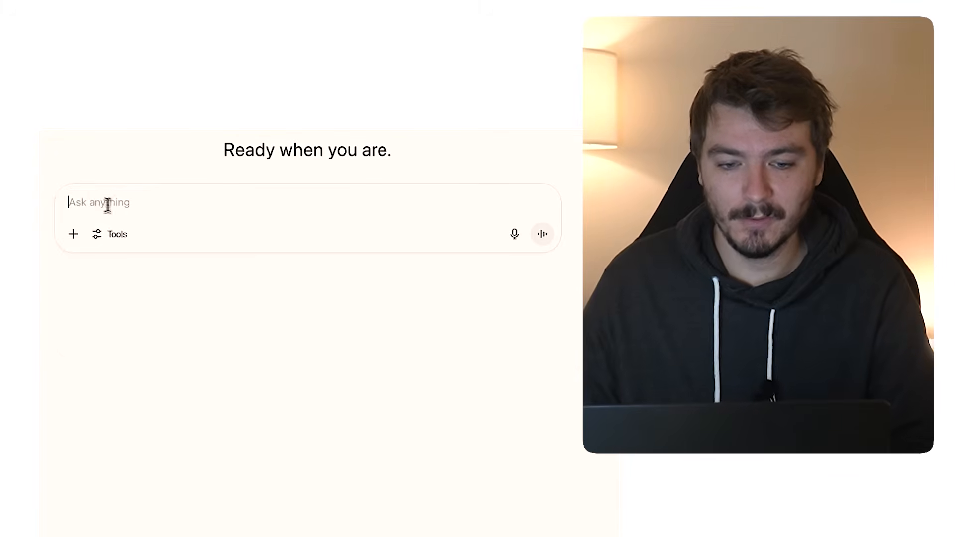
Switch to ChatGPT, paste the lake image and write a prompt for mysterious, unidentifiable sea creatures lurking in the water, as a downloadable png
{"action": "key", "text": "ctrl+v"}
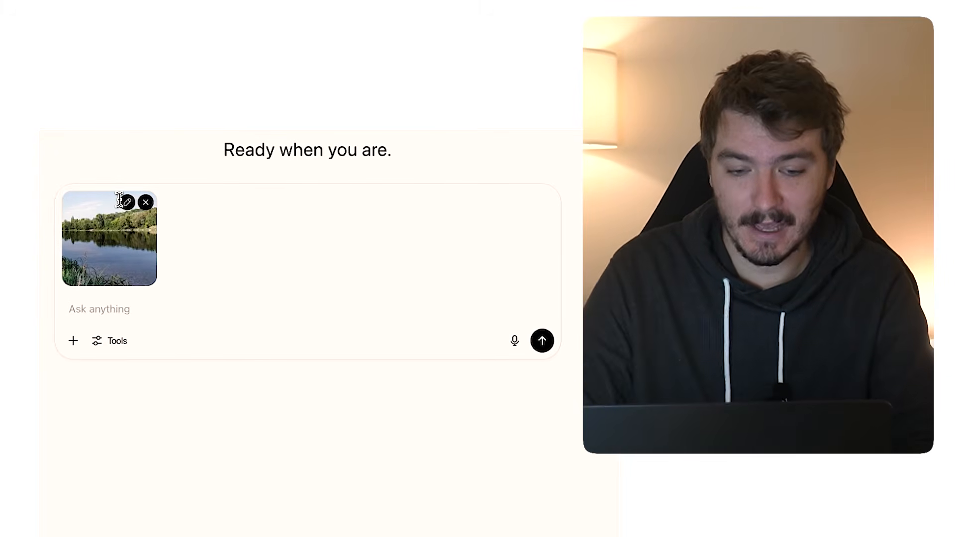
{"action": "type", "text": "add mysteri"}
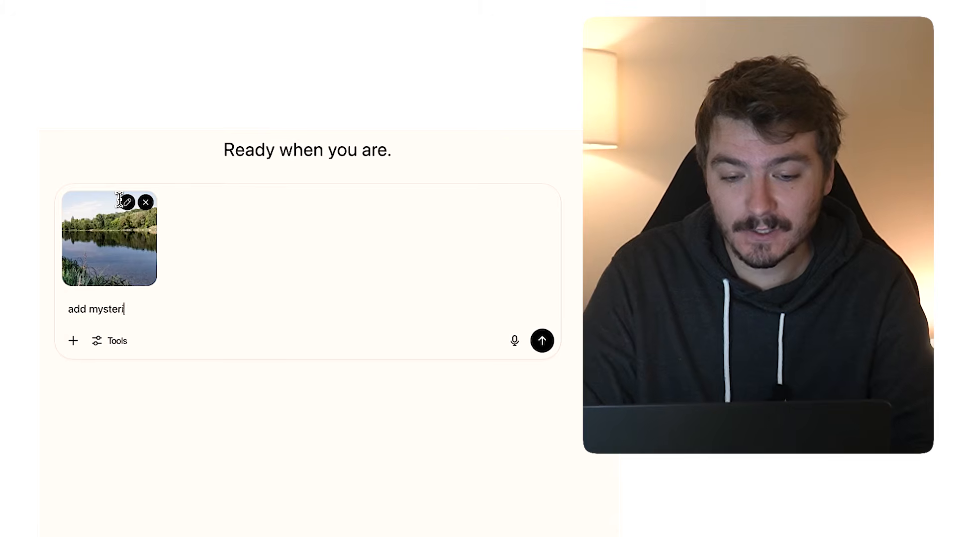
{"action": "type", "text": "ous sea creatures lurking in the water. don't make them look like traditional"}
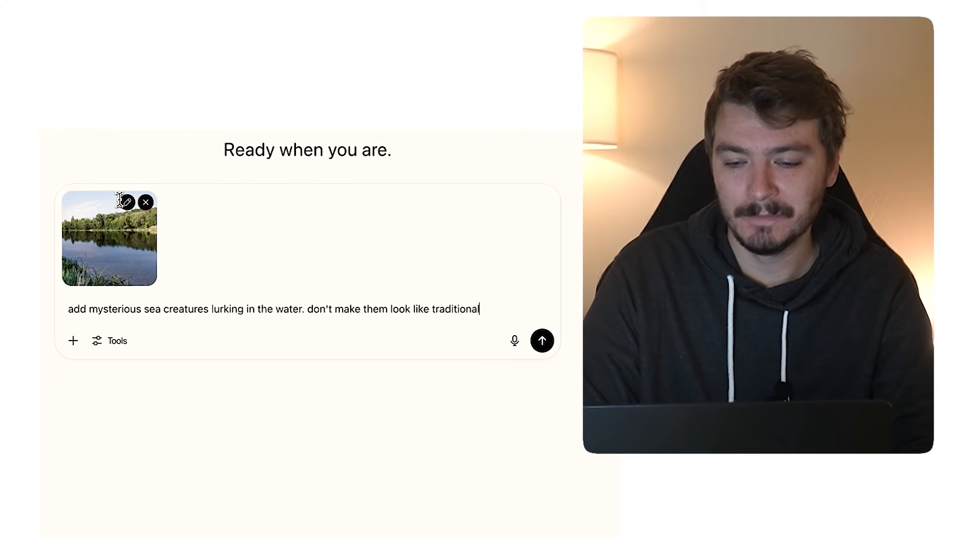
{"action": "type", "text": "monster or anything recognisable. it needs to look mysterious and unidentifiable (make "}
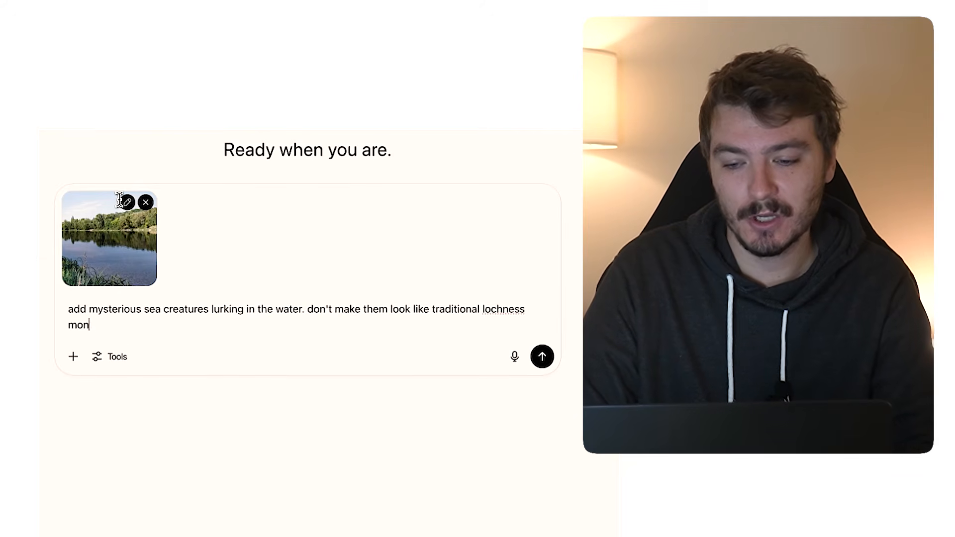
{"action": "type", "text": "it a downloadable png"}
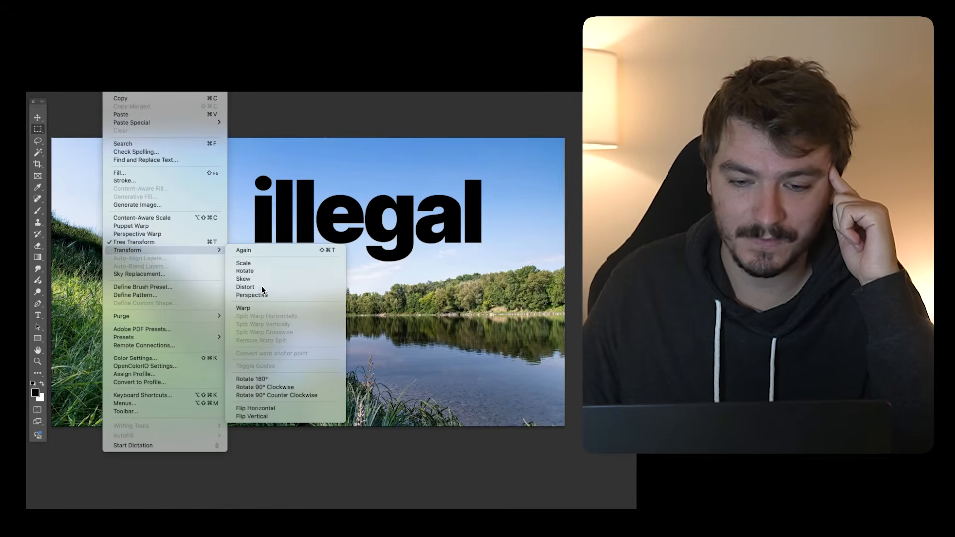
Distort the illegal lettering so it slants upward in perspective, and widen and reposition the lake background behind the man
{"action": "left_click", "coordinate": [261, 286]}
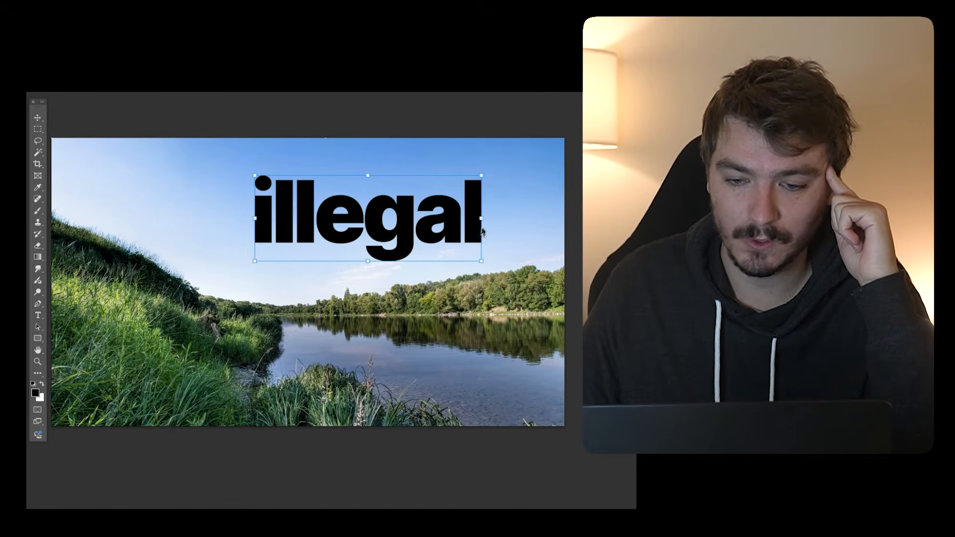
{"action": "left_click_drag", "start_coordinate": [485, 222], "coordinate": [484, 208]}
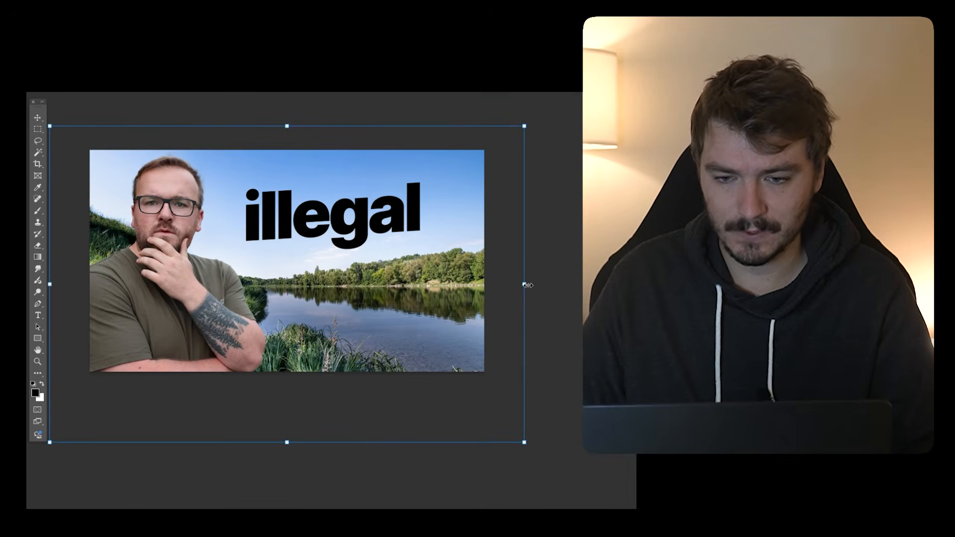
{"action": "left_click_drag", "start_coordinate": [529, 286], "coordinate": [543, 284]}
{"action": "left_click_drag", "start_coordinate": [395, 269], "coordinate": [405, 284]}
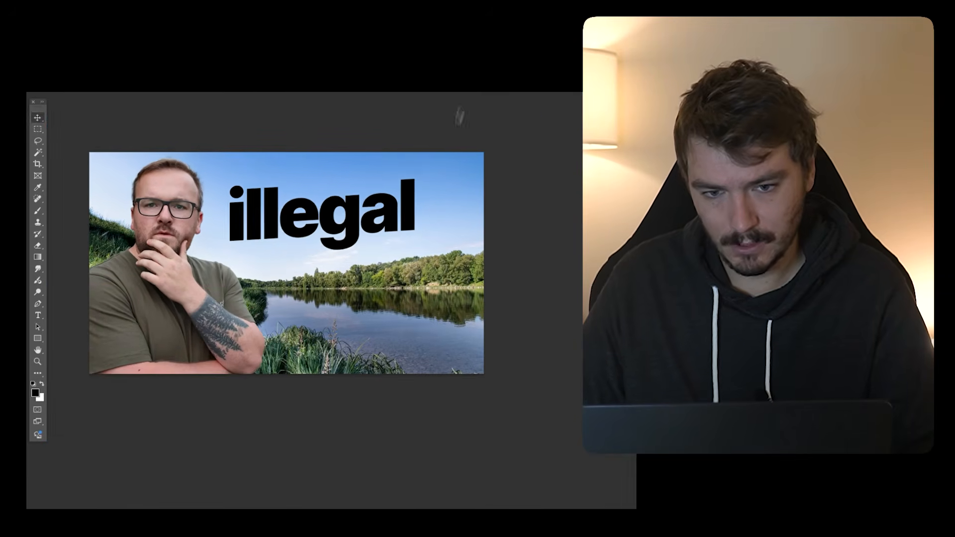
{"action": "scroll", "coordinate": [430, 236], "scroll_direction": "up", "scroll_amount": 2}
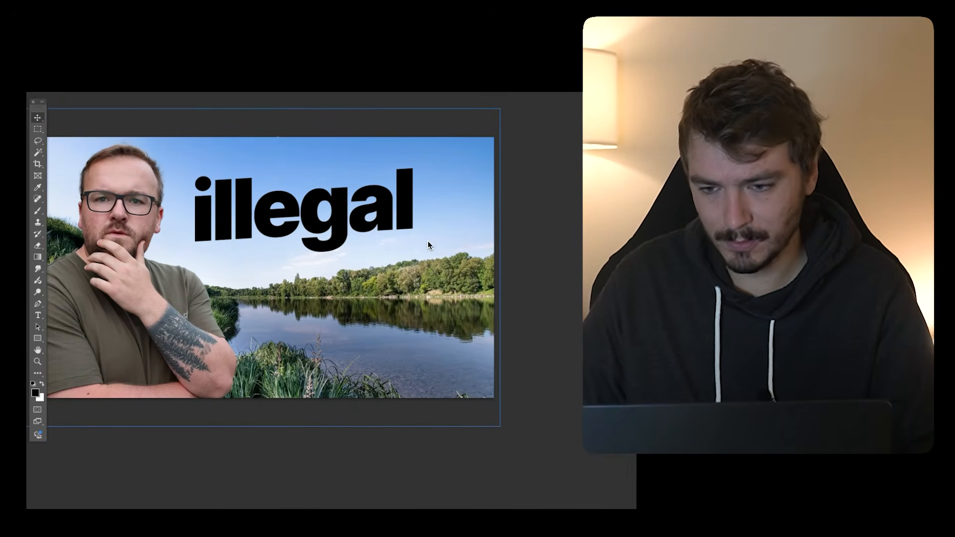
Try a brush stroke beside the illegal lettering and apply a Drop Shadow layer style with an adjusted angle
{"action": "key", "text": "b"}
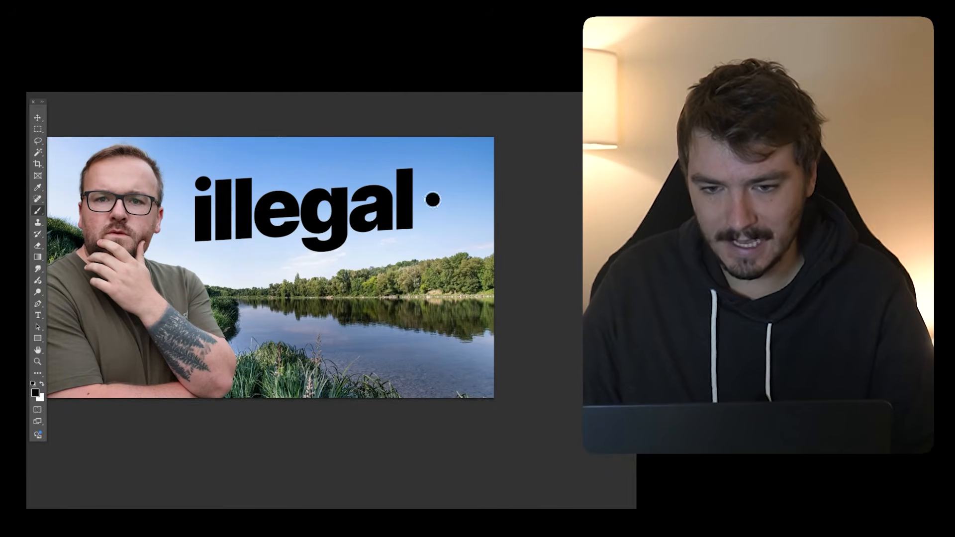
{"action": "mouse_move", "coordinate": [432, 199]}
{"action": "left_mouse_down"}
{"action": "mouse_move", "coordinate": [474, 228]}
{"action": "mouse_move", "coordinate": [436, 324]}
{"action": "left_mouse_up"}
{"action": "mouse_move", "coordinate": [436, 287]}
{"action": "left_mouse_down"}
{"action": "mouse_move", "coordinate": [429, 329]}
{"action": "mouse_move", "coordinate": [473, 320]}
{"action": "left_mouse_up"}
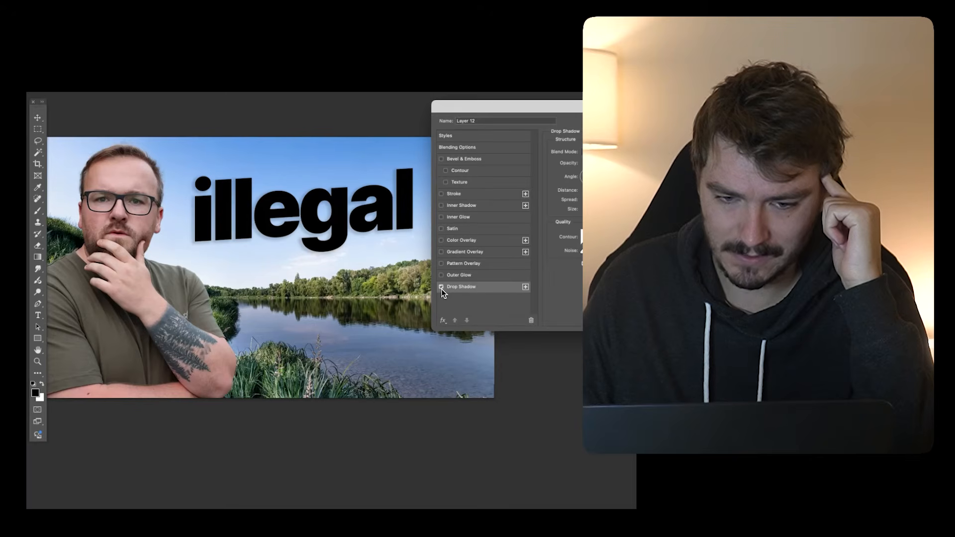
{"action": "left_click_drag", "start_coordinate": [587, 176], "coordinate": [582, 161]}
{"action": "key", "text": "Return"}
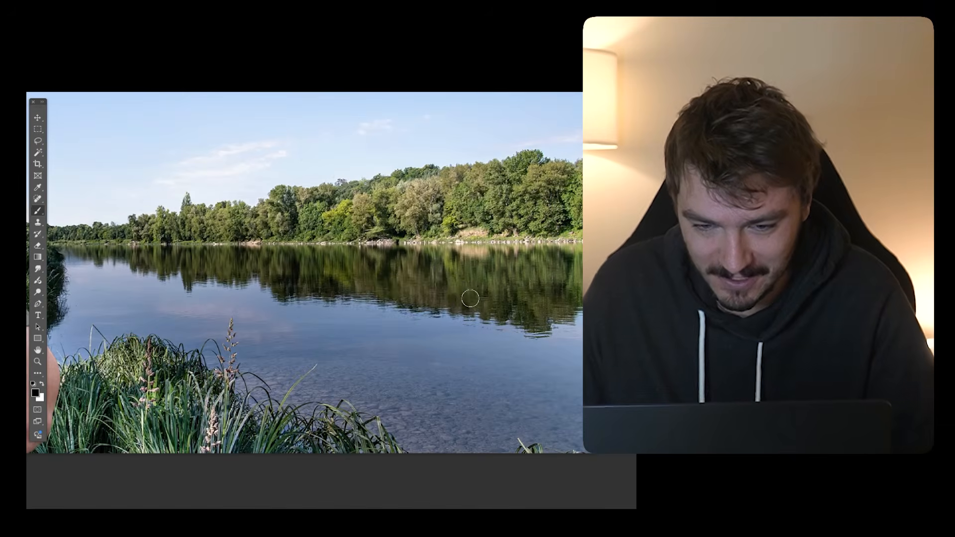
Paint a dark creature-like shape into the open water of the lake
{"action": "mouse_move", "coordinate": [470, 299]}
{"action": "left_mouse_down"}
{"action": "mouse_move", "coordinate": [385, 290]}
{"action": "mouse_move", "coordinate": [371, 311]}
{"action": "mouse_move", "coordinate": [517, 338]}
{"action": "mouse_move", "coordinate": [456, 315]}
{"action": "left_mouse_up"}
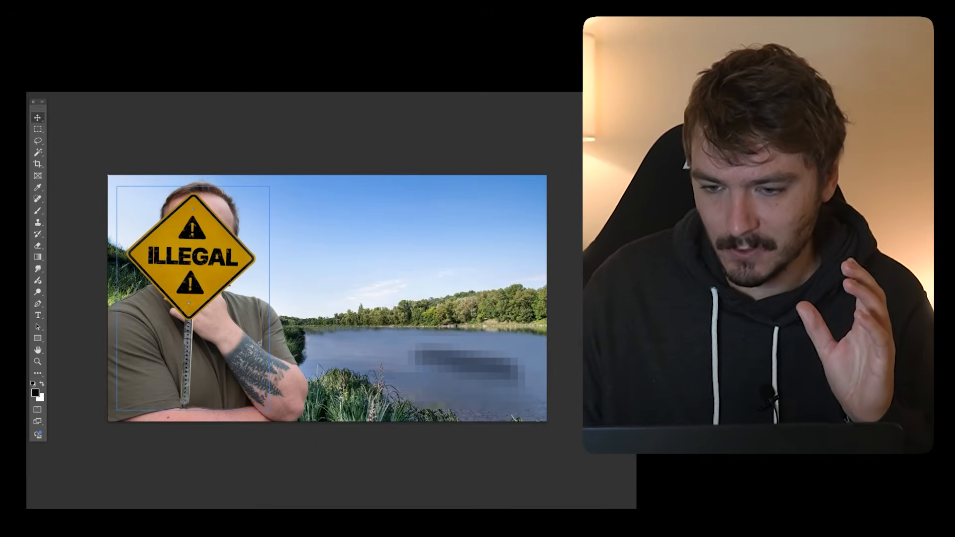
Move the yellow ILLEGAL road sign from over the man to the lakeside beside him and tilt it slightly with Free Transform
{"action": "left_click_drag", "start_coordinate": [229, 283], "coordinate": [389, 284]}
{"action": "left_click_drag", "start_coordinate": [437, 197], "coordinate": [435, 191]}
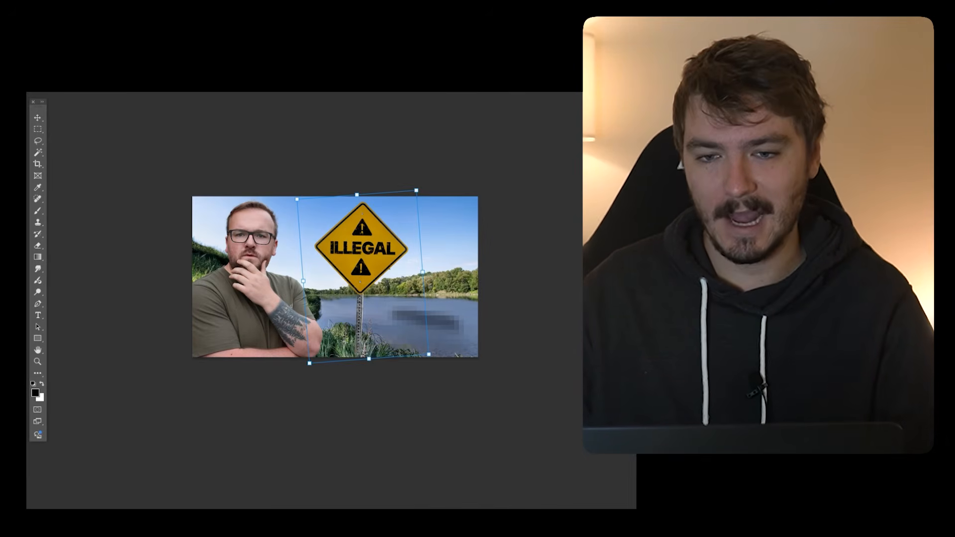
{"action": "key", "text": "Return"}
{"action": "scroll", "coordinate": [348, 276], "scroll_direction": "up", "scroll_amount": 1}
{"action": "scroll", "coordinate": [373, 275], "scroll_direction": "up", "scroll_amount": 3}
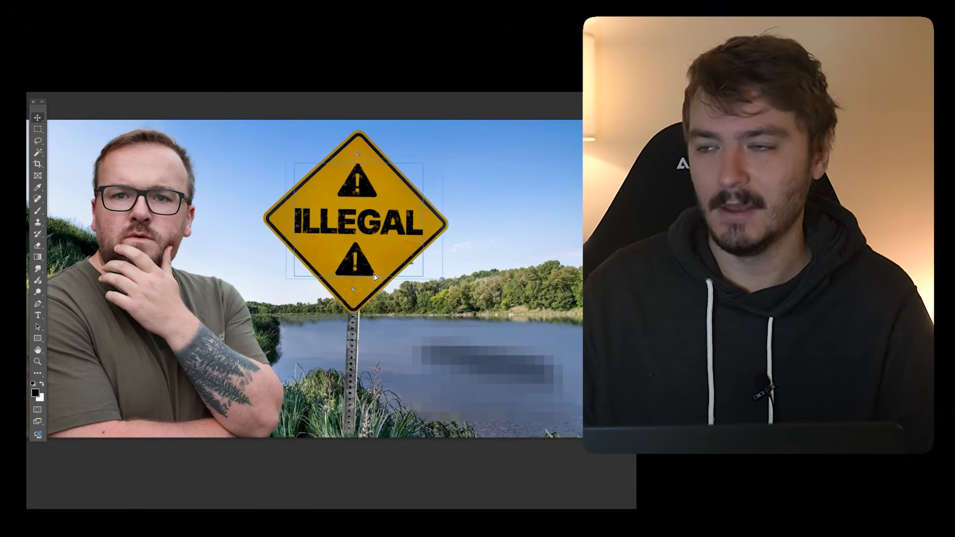
Remove everything except the rectangular area around the upper arrow plate from the camping sign photo
{"action": "key", "text": "Tab"}
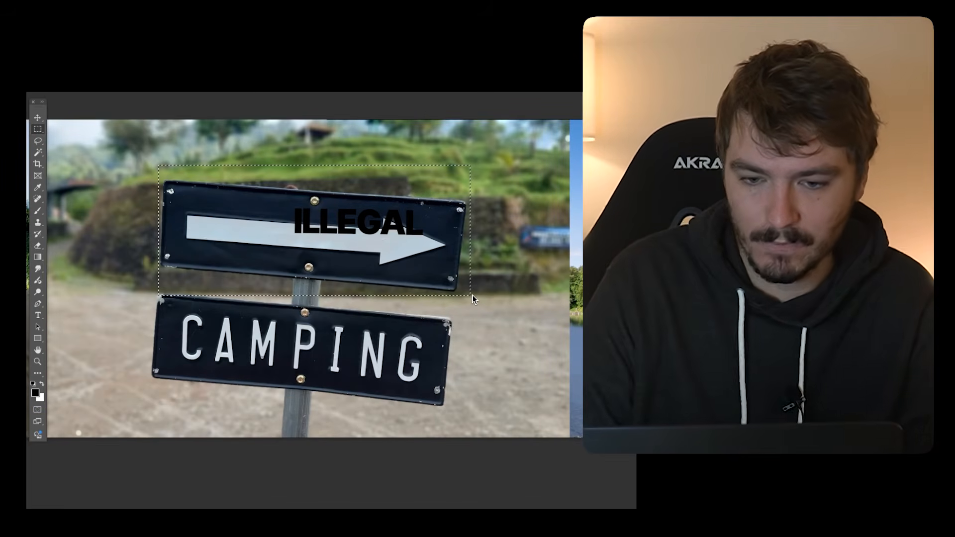
{"action": "key", "text": "super+d"}
{"action": "key", "text": "Delete"}
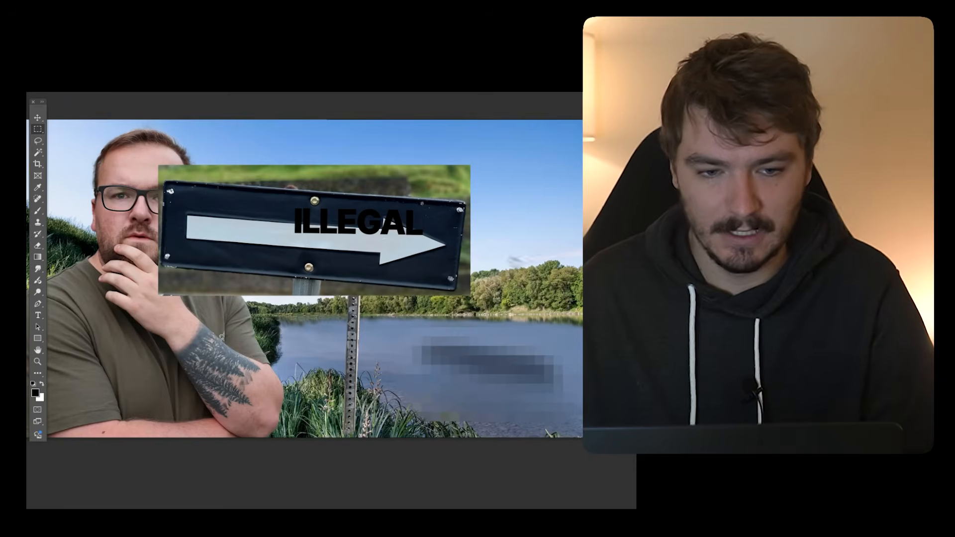
Cut the arrow plate out of its background with the Polygonal Lasso and remove the white arrow to leave a blank black plate
{"action": "right_click", "coordinate": [41, 144]}
{"action": "left_click", "coordinate": [56, 159]}
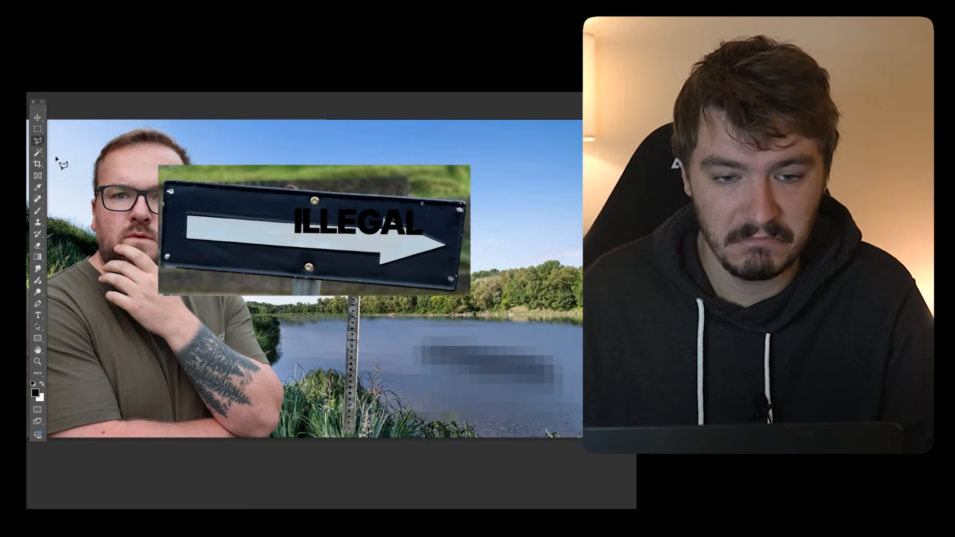
{"action": "scroll", "coordinate": [155, 178], "scroll_direction": "up", "scroll_amount": 5}
{"action": "mouse_move", "coordinate": [450, 283]}
{"action": "left_mouse_down"}
{"action": "mouse_move", "coordinate": [486, 274]}
{"action": "mouse_move", "coordinate": [495, 290]}
{"action": "mouse_move", "coordinate": [541, 296]}
{"action": "mouse_move", "coordinate": [501, 282]}
{"action": "mouse_move", "coordinate": [469, 290]}
{"action": "left_mouse_up"}
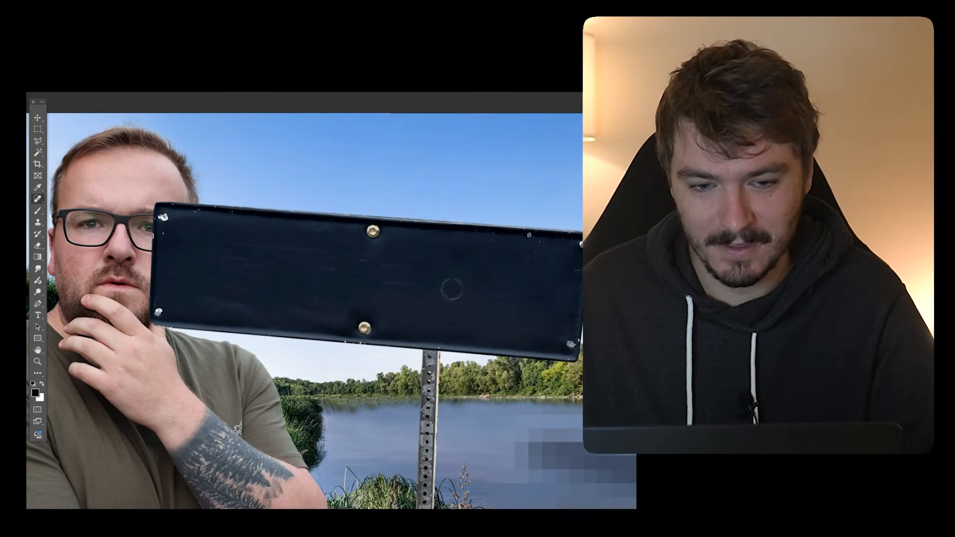
Rotate the blank black plate slightly clockwise with Free Transform
{"action": "scroll", "coordinate": [279, 273], "scroll_direction": "down", "scroll_amount": 4}
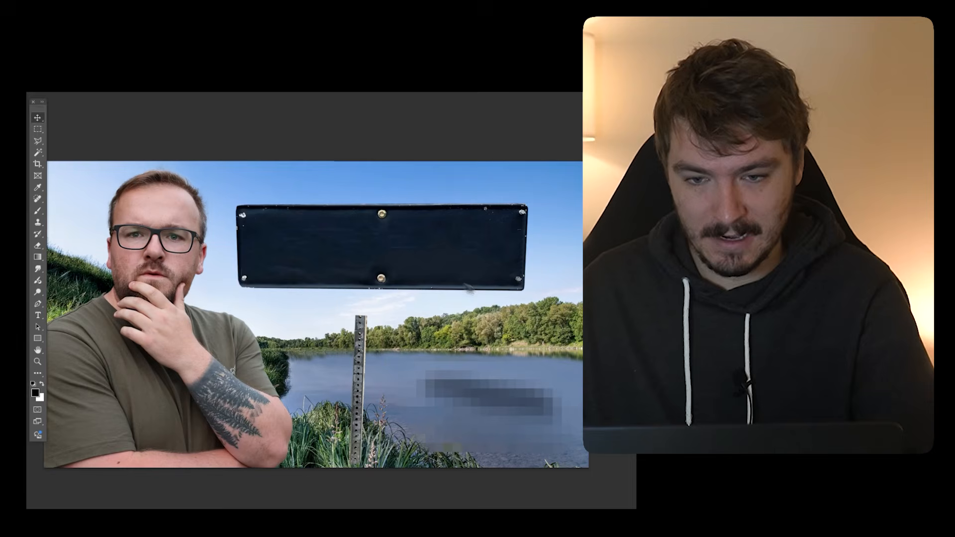
{"action": "key", "text": "ctrl+t"}
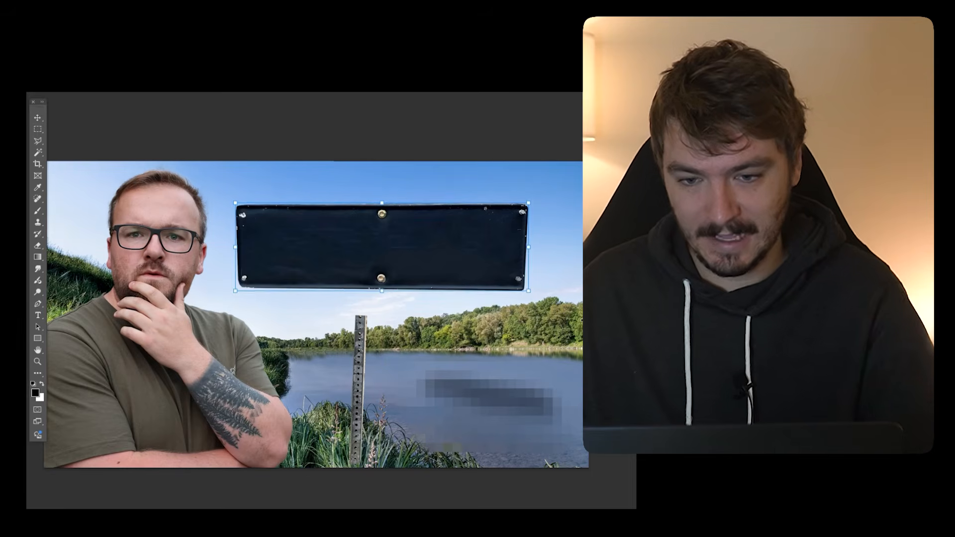
{"action": "left_click_drag", "start_coordinate": [584, 323], "coordinate": [581, 331]}
{"action": "key", "text": "Return"}
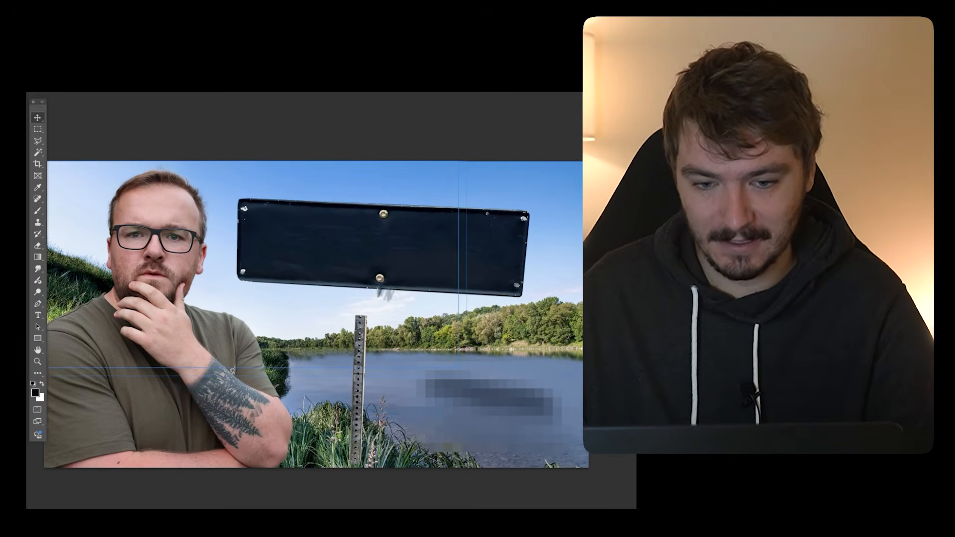
Raise the perforated metal post to meet the black plate and adjust the plate's position and tilt so it sits on the post
{"action": "key", "text": "ctrl+t"}
{"action": "left_click_drag", "start_coordinate": [359, 376], "coordinate": [370, 354]}
{"action": "left_click_drag", "start_coordinate": [377, 294], "coordinate": [385, 273]}
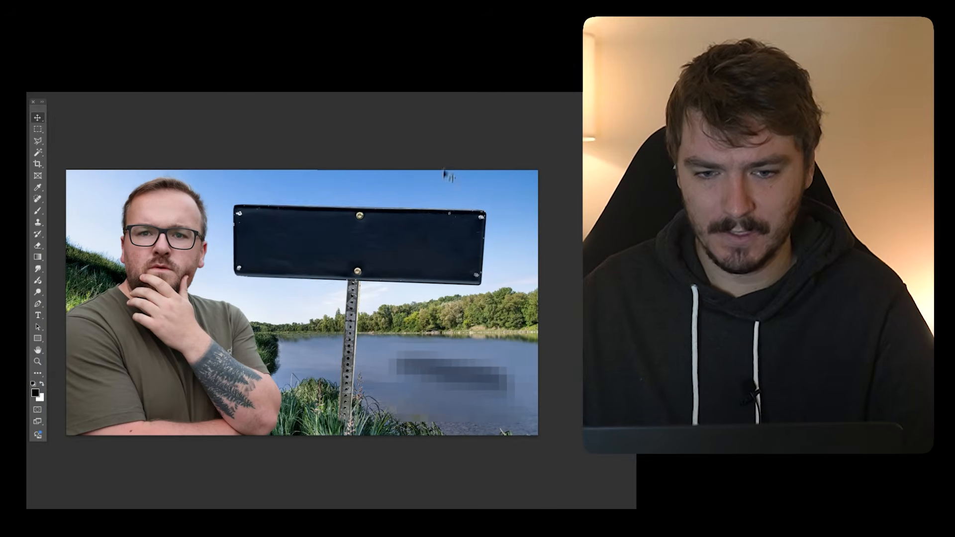
{"action": "key", "text": "ctrl+t"}
{"action": "left_click_drag", "start_coordinate": [445, 177], "coordinate": [442, 176]}
{"action": "key", "text": "Return"}
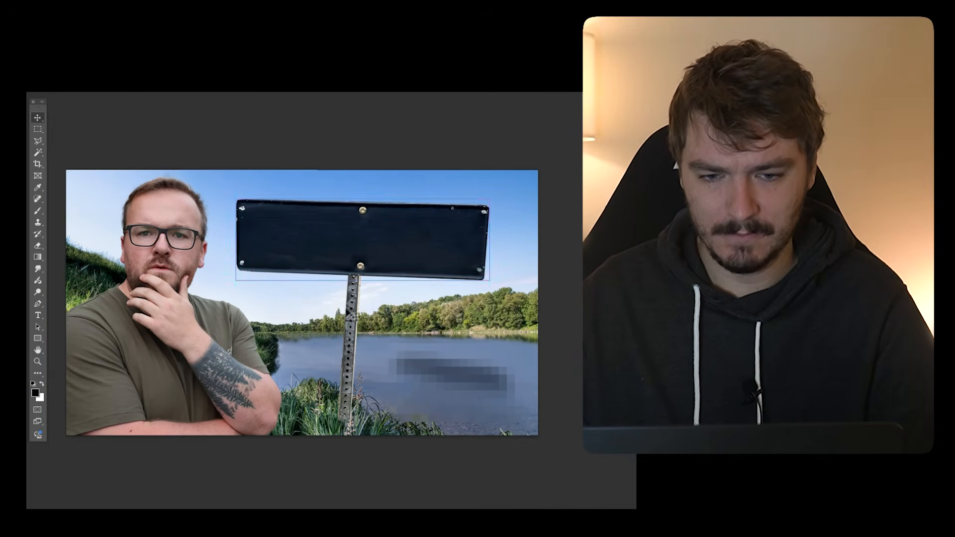
{"action": "left_click_drag", "start_coordinate": [351, 314], "coordinate": [356, 314]}
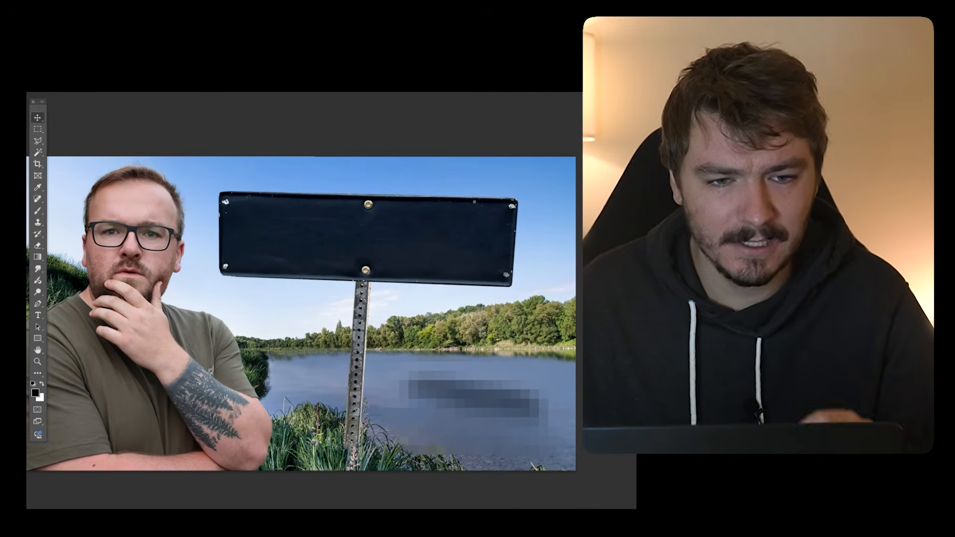
Distort the black plate by shifting its individual corners so the sign gains a perspective slant
{"action": "left_click", "coordinate": [112, 38]}
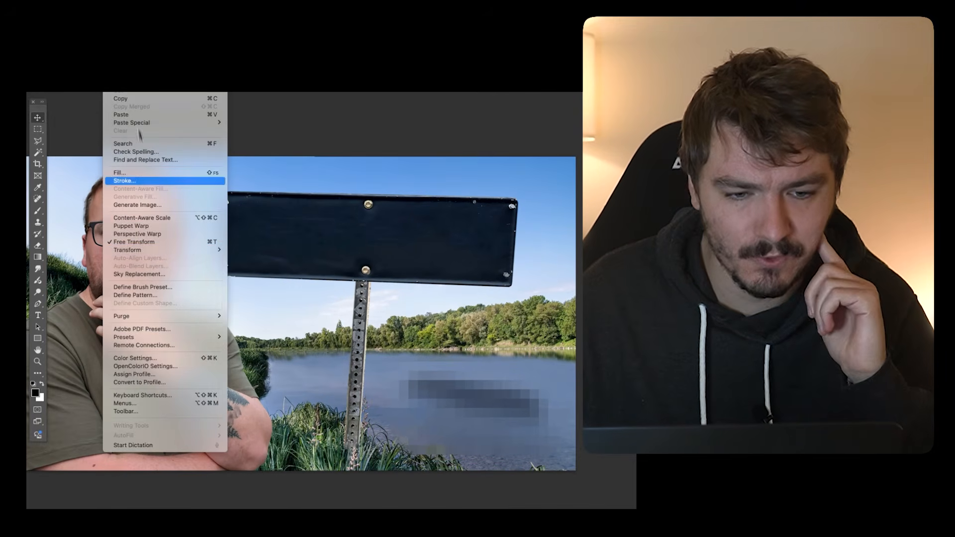
{"action": "mouse_move", "coordinate": [165, 250]}
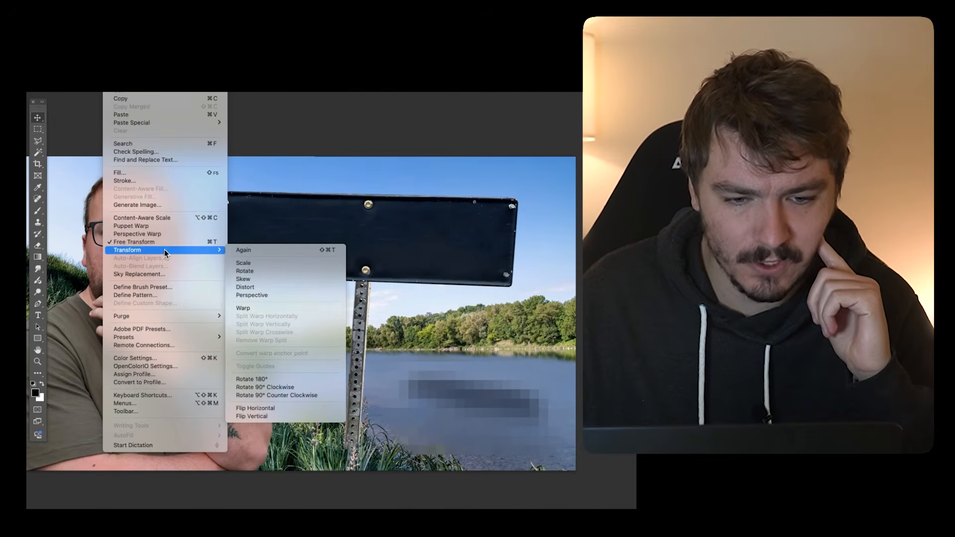
{"action": "left_click", "coordinate": [248, 292]}
{"action": "left_click_drag", "start_coordinate": [214, 288], "coordinate": [216, 289]}
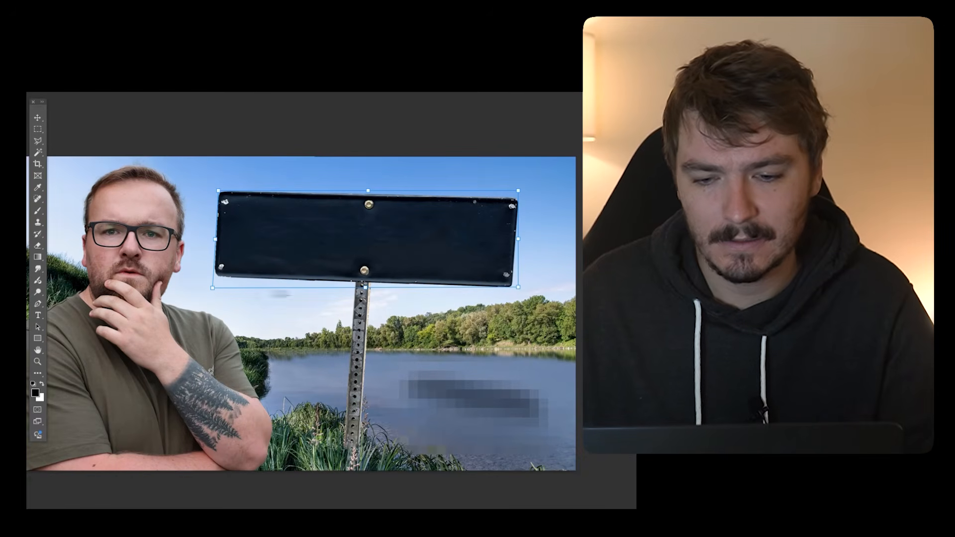
{"action": "left_click_drag", "start_coordinate": [518, 289], "coordinate": [524, 293]}
{"action": "left_click_drag", "start_coordinate": [219, 191], "coordinate": [221, 192]}
{"action": "left_click_drag", "start_coordinate": [520, 194], "coordinate": [522, 199]}
{"action": "left_click_drag", "start_coordinate": [526, 294], "coordinate": [525, 283]}
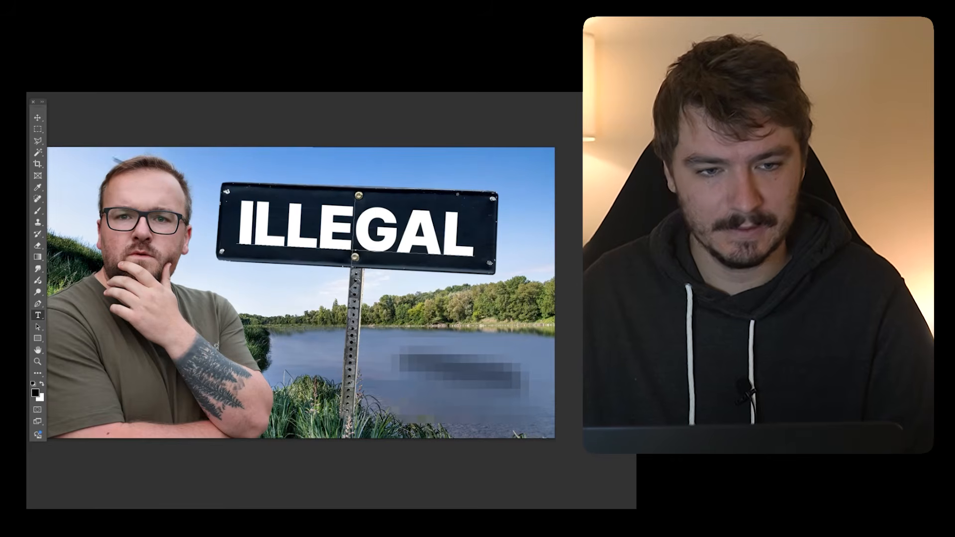
Load the black sign plate's outline as a selection and fill it with a solid yellow colour
{"action": "key", "text": "v"}
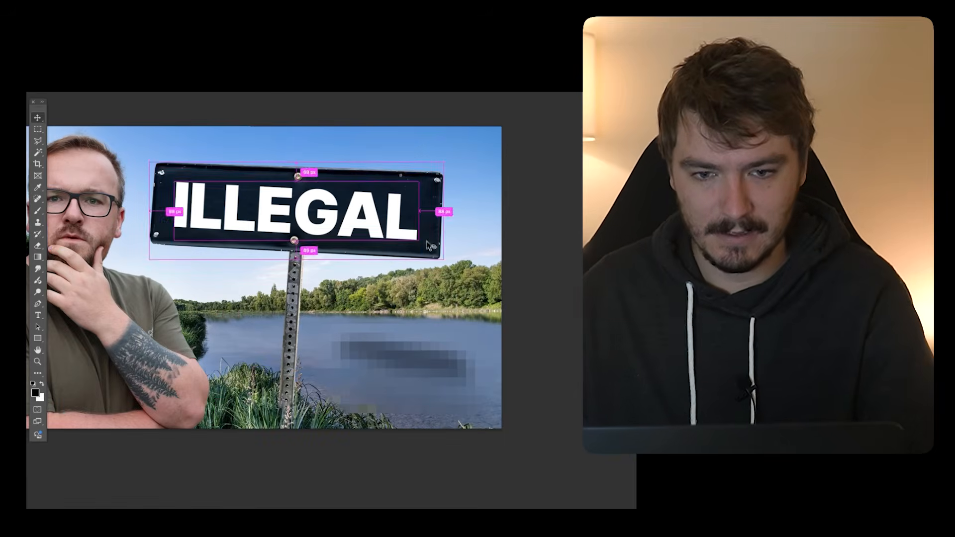
{"action": "left_click", "coordinate": [448, 221], "text": "ctrl"}
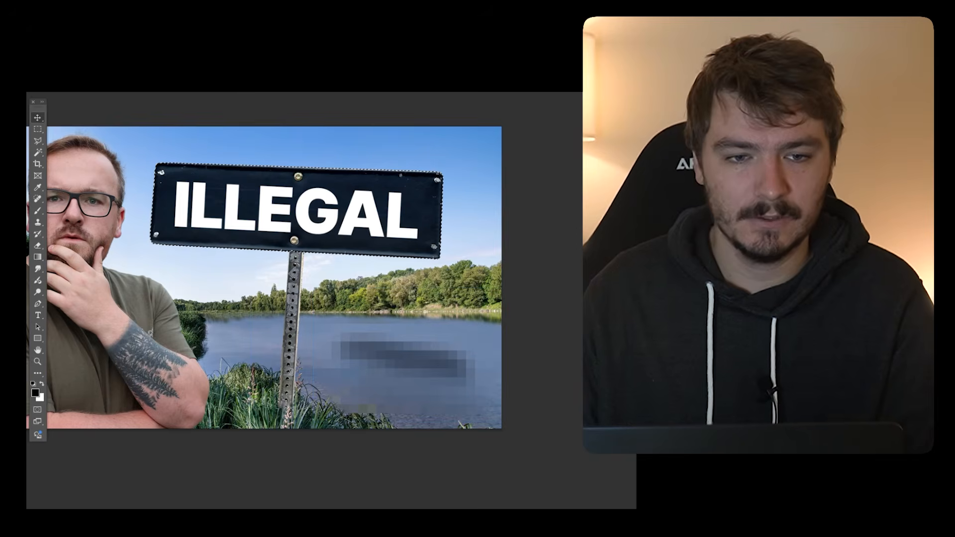
{"action": "left_click", "coordinate": [112, 38]}
{"action": "left_click", "coordinate": [142, 173]}
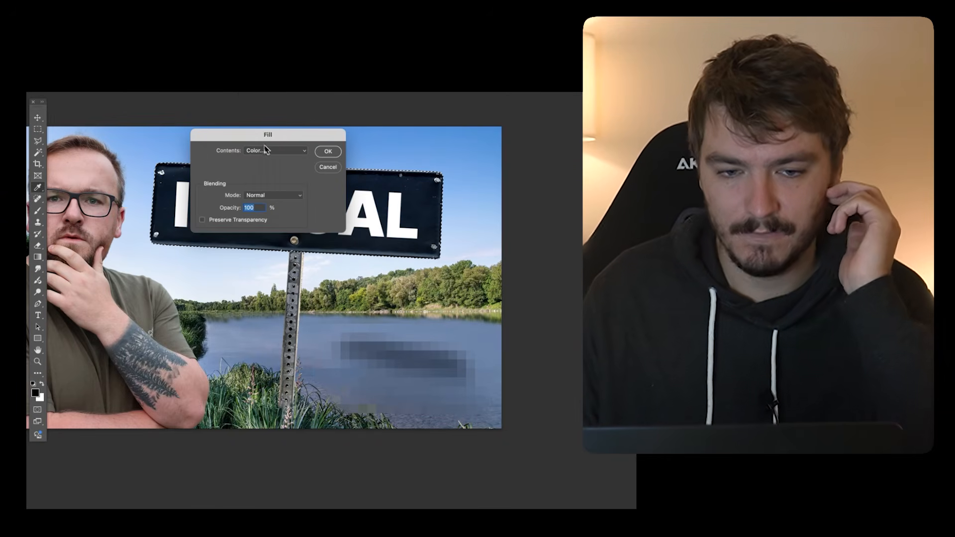
{"action": "left_click", "coordinate": [268, 151]}
{"action": "left_click", "coordinate": [269, 152]}
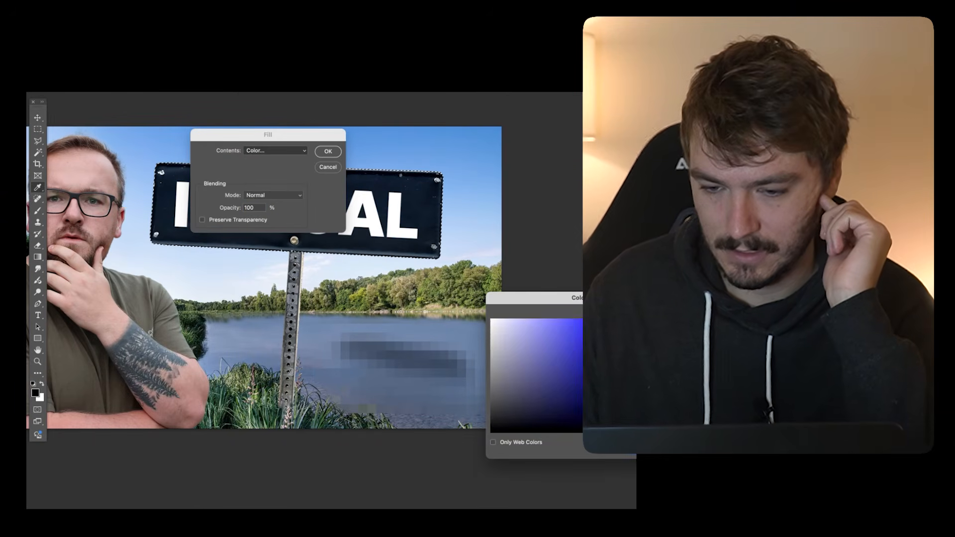
{"action": "left_click", "coordinate": [615, 413]}
{"action": "key", "text": "Return"}
{"action": "left_click", "coordinate": [328, 151]}
Paint black wear speckles on both ends of the KEEP OUT sign with the KYLE Bonus Chunky Charcoal brush, and undo the last dab
{"action": "left_click", "coordinate": [38, 119]}
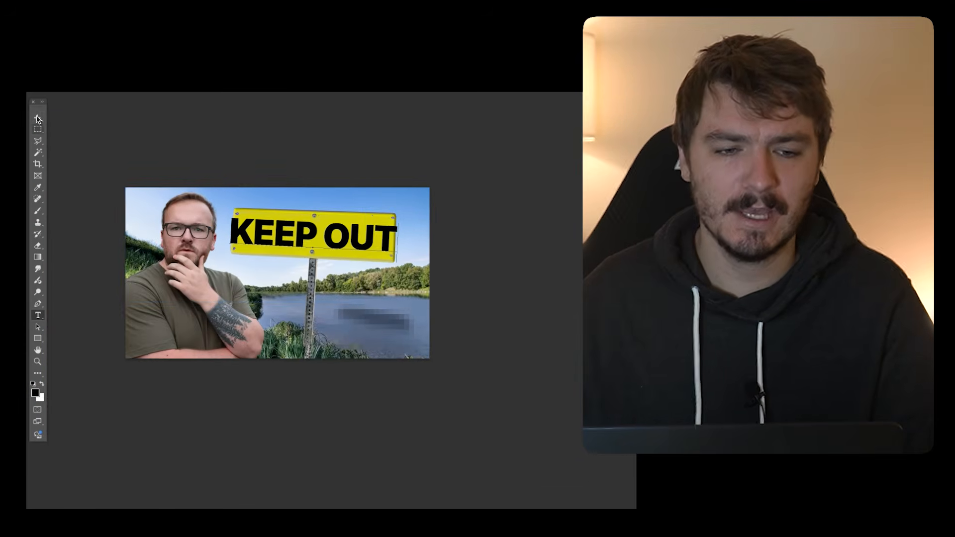
{"action": "key", "text": "ctrl+plus"}
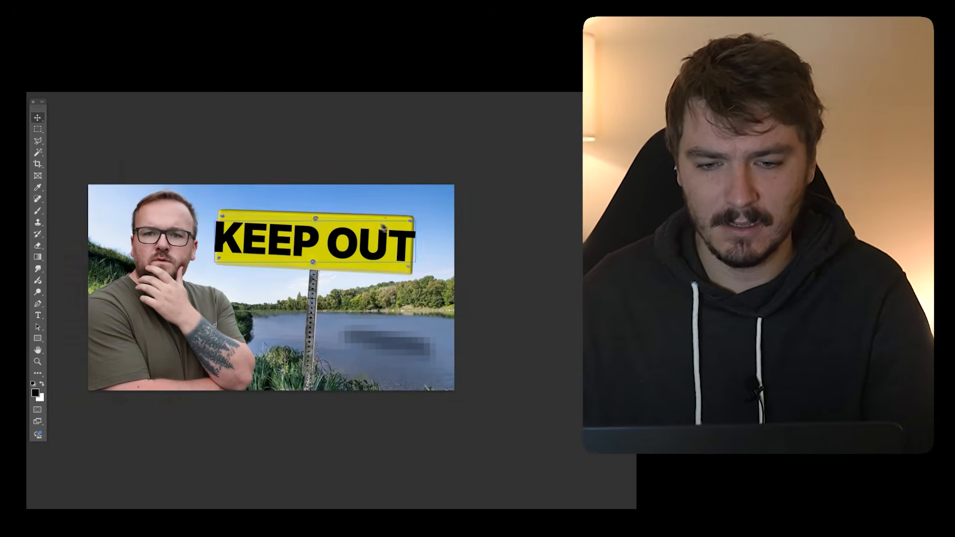
{"action": "key", "text": "ctrl+plus"}
{"action": "scroll", "coordinate": [89, 175], "scroll_direction": "down", "scroll_amount": 5}
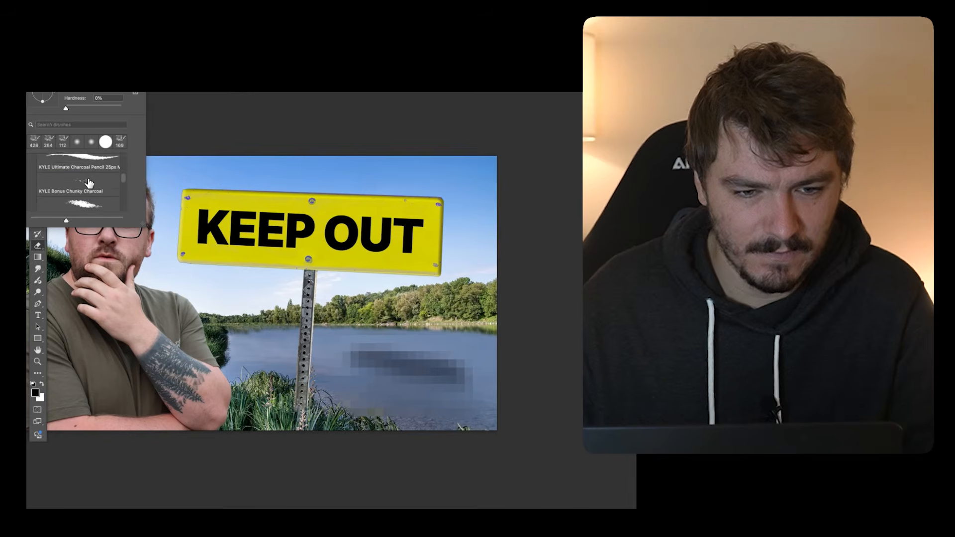
{"action": "left_click", "coordinate": [88, 175]}
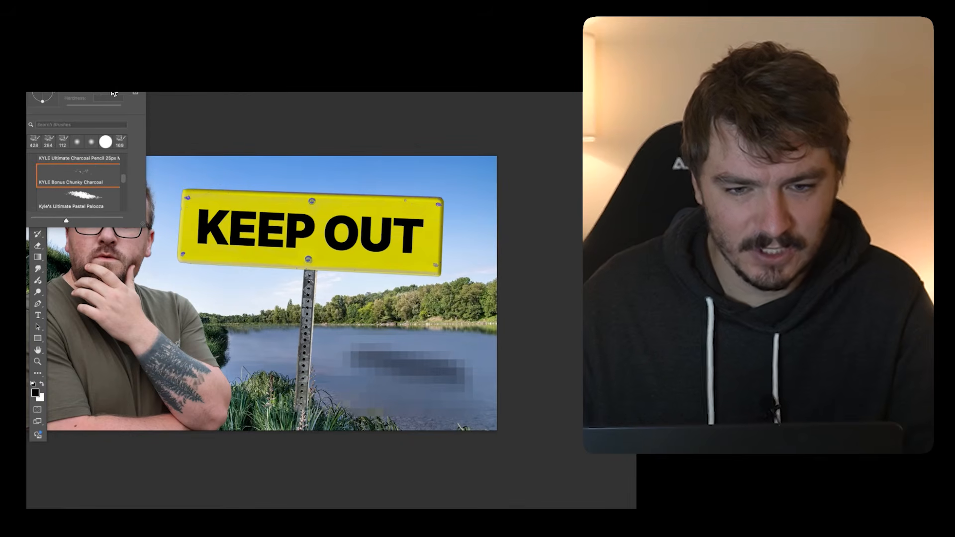
{"action": "left_click", "coordinate": [421, 221]}
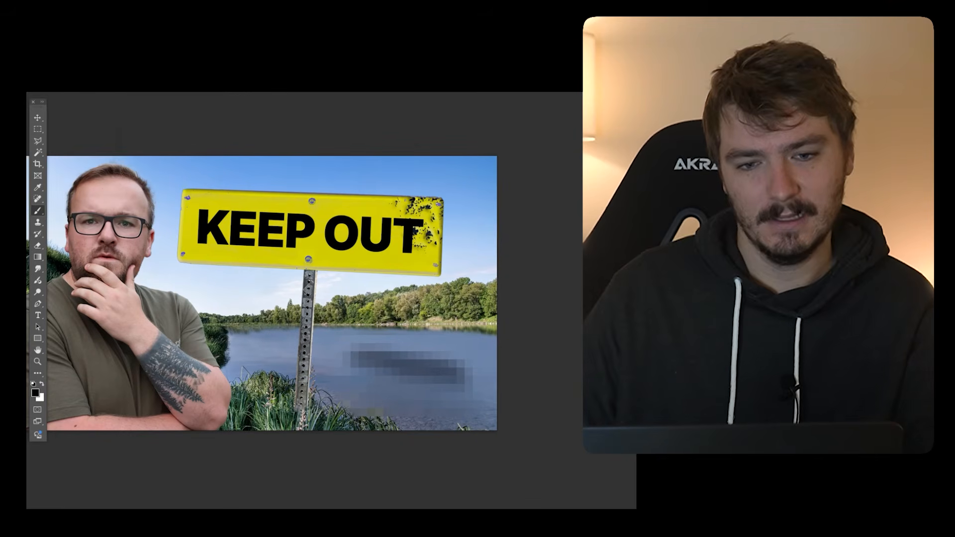
{"action": "left_click", "coordinate": [195, 233]}
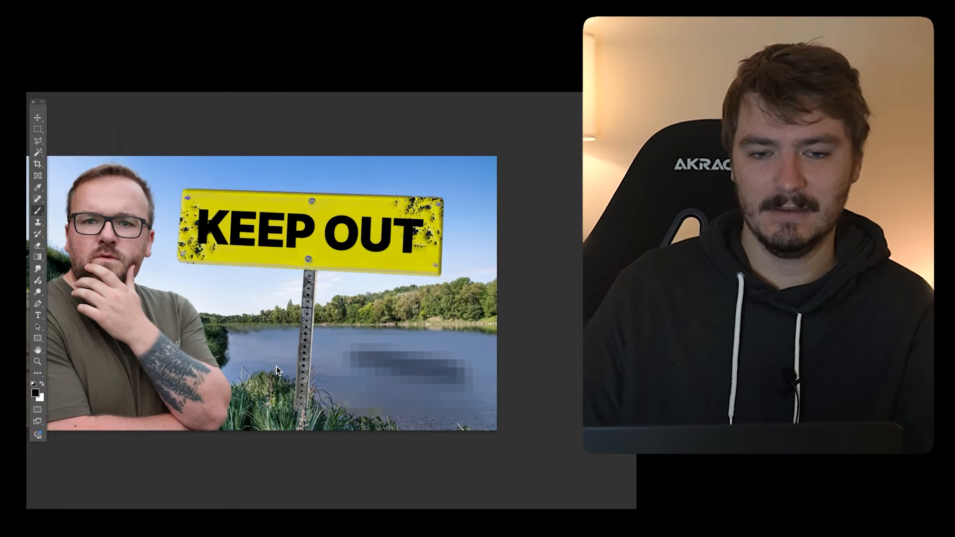
{"action": "key", "text": "ctrl+z"}
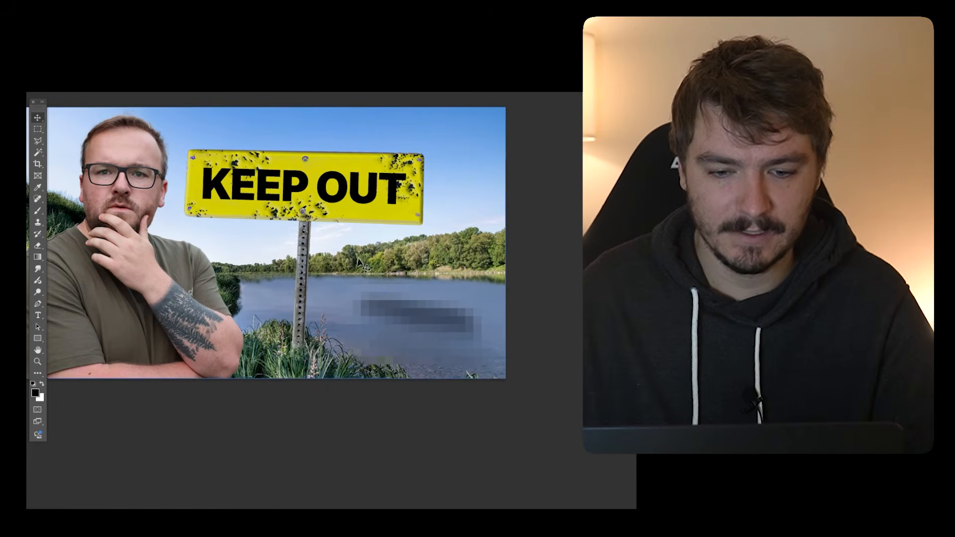
Shift the KEEP OUT sign together with its post up by about 21 px
{"action": "left_click_drag", "start_coordinate": [359, 259], "coordinate": [357, 254]}
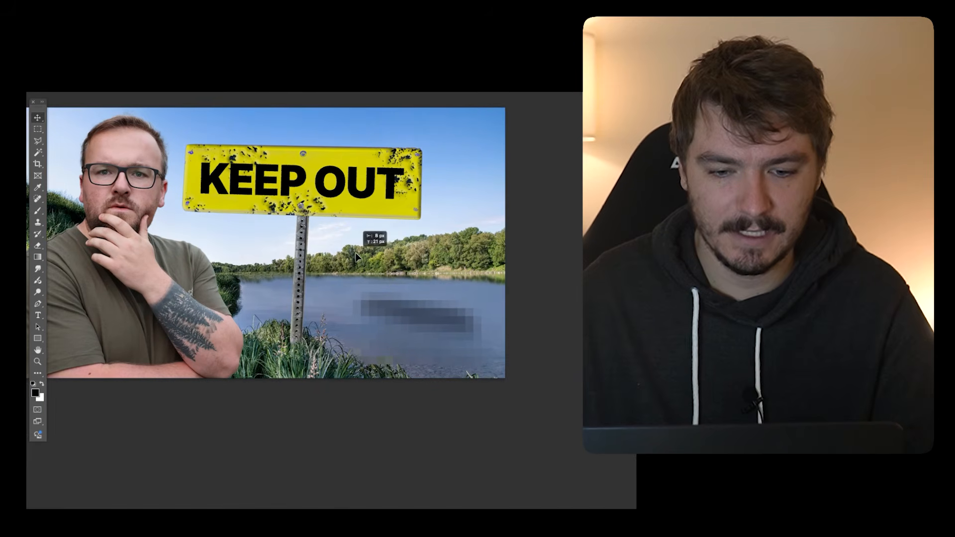
{"action": "scroll", "coordinate": [438, 283], "scroll_direction": "down", "scroll_amount": 5}
{"action": "scroll", "coordinate": [458, 273], "scroll_direction": "up", "scroll_amount": 2}
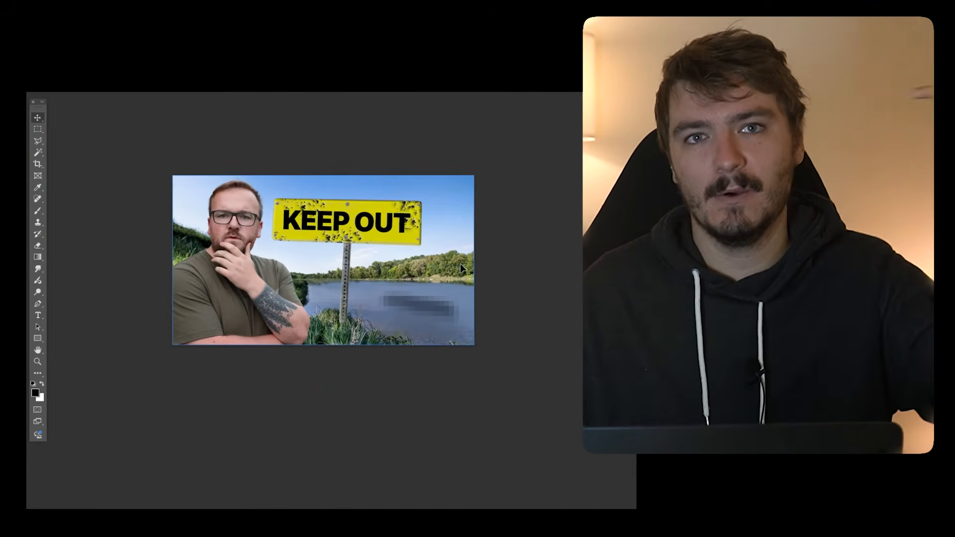
{"action": "scroll", "coordinate": [422, 267], "scroll_direction": "up", "scroll_amount": 1}
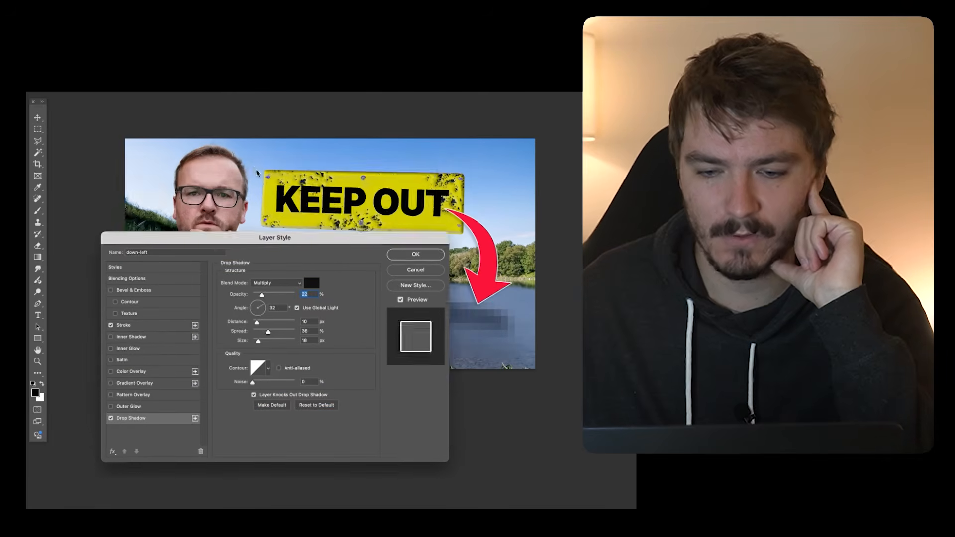
Increase the size of the red arrow's white outside Stroke and open its Drop Shadow settings
{"action": "left_click_drag", "start_coordinate": [311, 268], "coordinate": [294, 199]}
{"action": "left_click", "coordinate": [128, 261]}
{"action": "left_click_drag", "start_coordinate": [239, 214], "coordinate": [242, 216]}
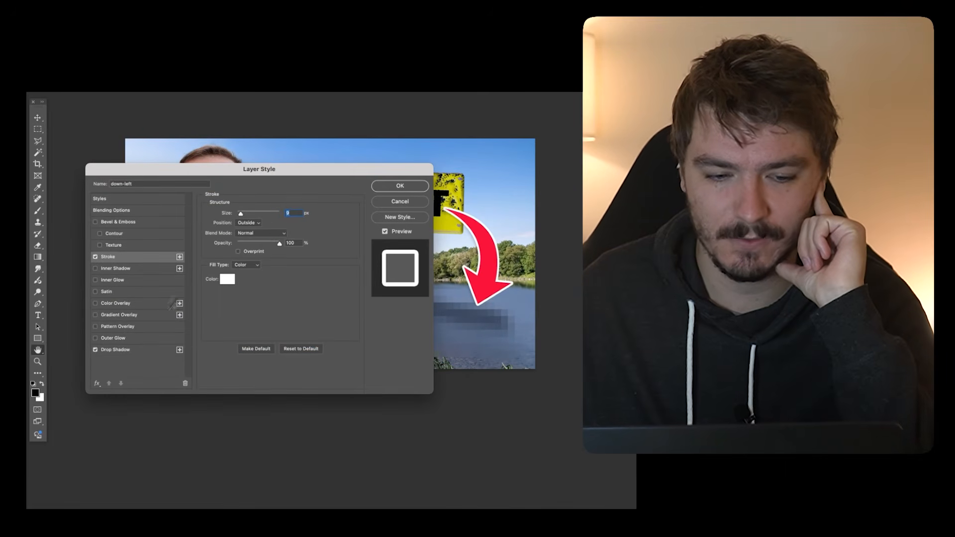
{"action": "left_click", "coordinate": [128, 350]}
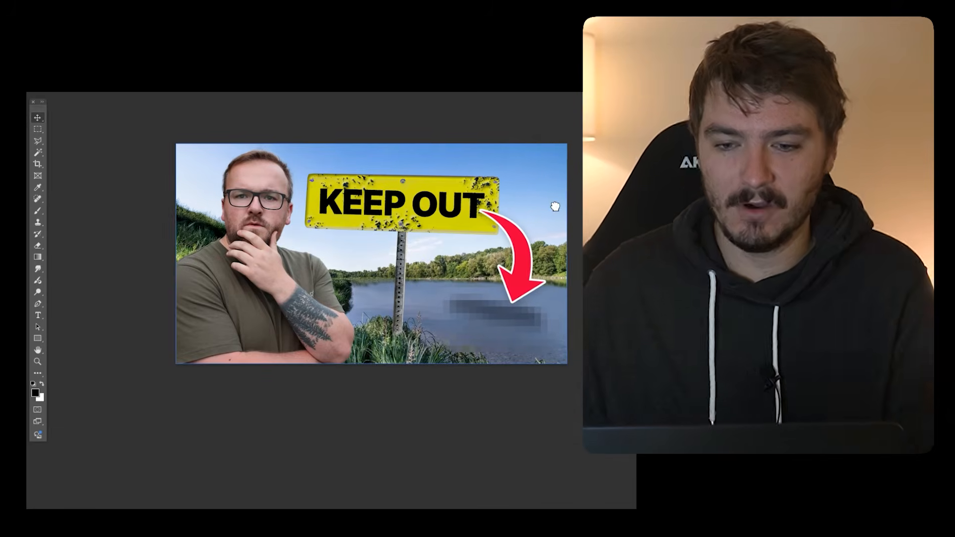
{"action": "scroll", "coordinate": [552, 199], "scroll_direction": "right", "scroll_amount": 2}
{"action": "scroll", "coordinate": [556, 193], "scroll_direction": "right", "scroll_amount": 2}
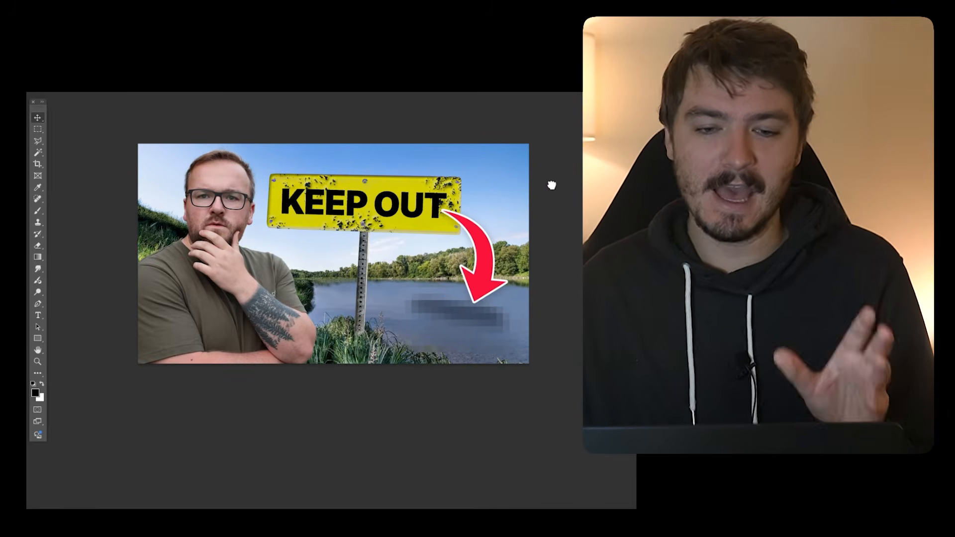